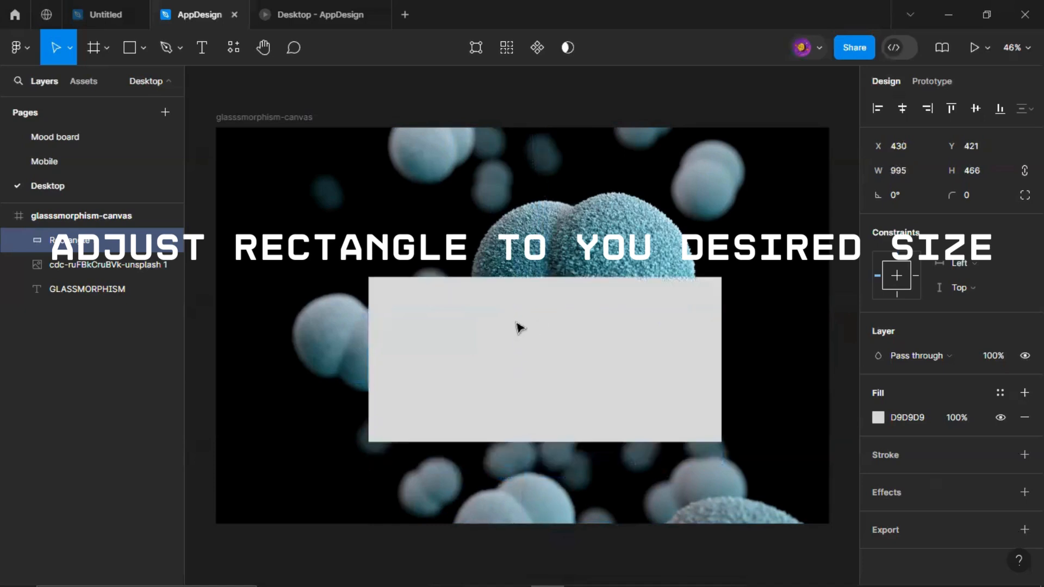
Centre the grey rectangle on the glasssmorphism-canvas frame at X 367, Y 326 and set its corner radius to 60
drag(519, 327, 511, 307)
drag(946, 199, 968, 192)
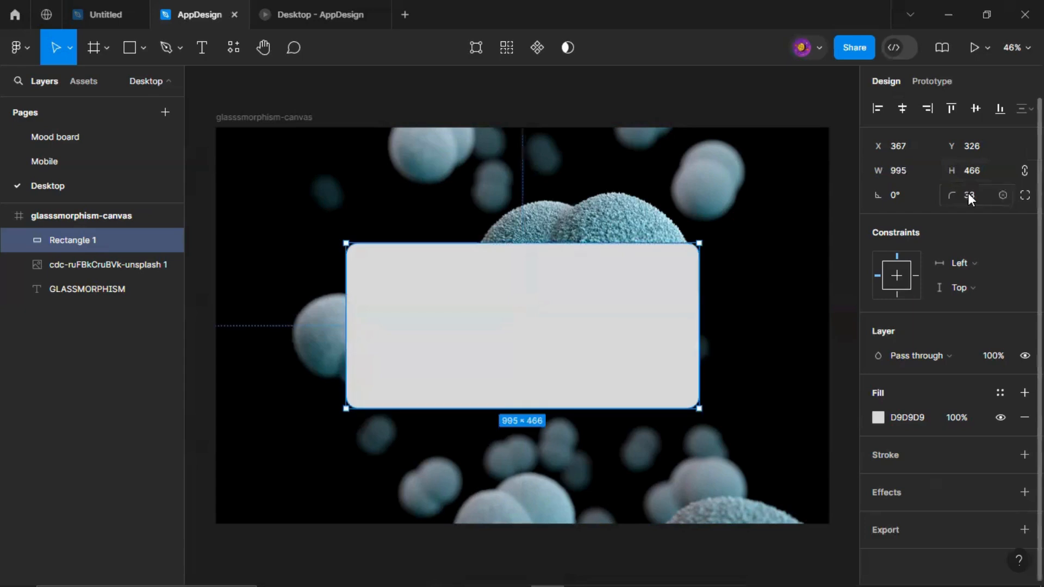
text(40)
key(Return)
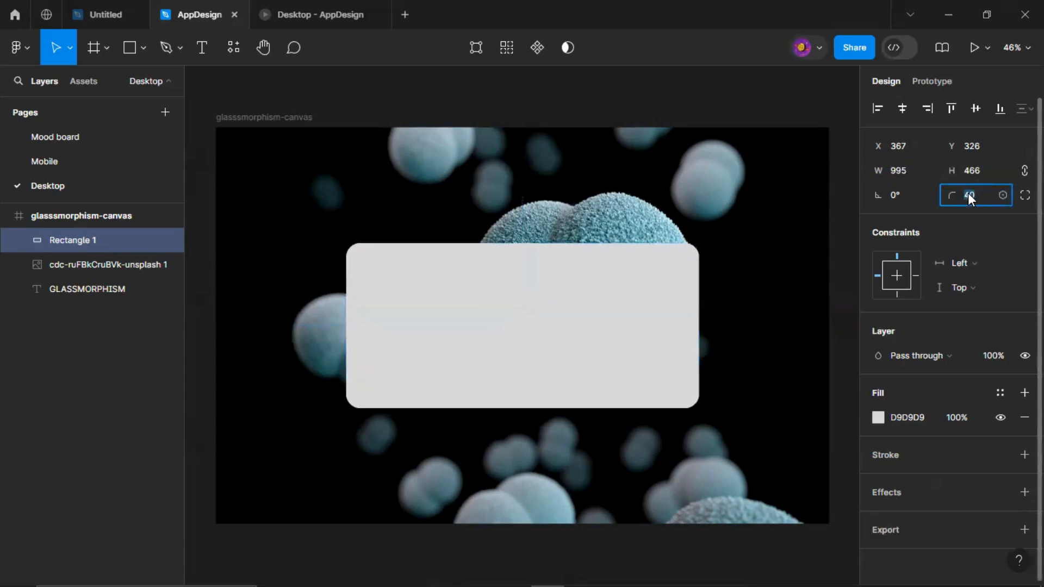
key(Up)
key(Up)
key(Up)
key(Up)
key(Up)
key(Up)
key(Up)
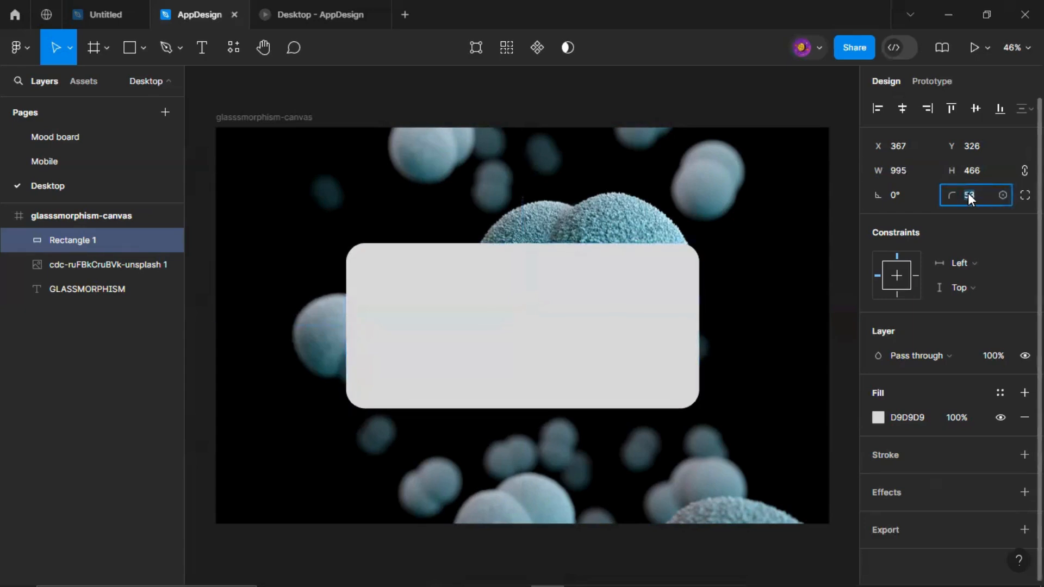
key(Up)
key(Up)
key(Up)
Change the rectangle's fill to white (FFFFFF) and reduce the fill opacity to 40%
click(876, 420)
drag(677, 218, 673, 187)
click(827, 436)
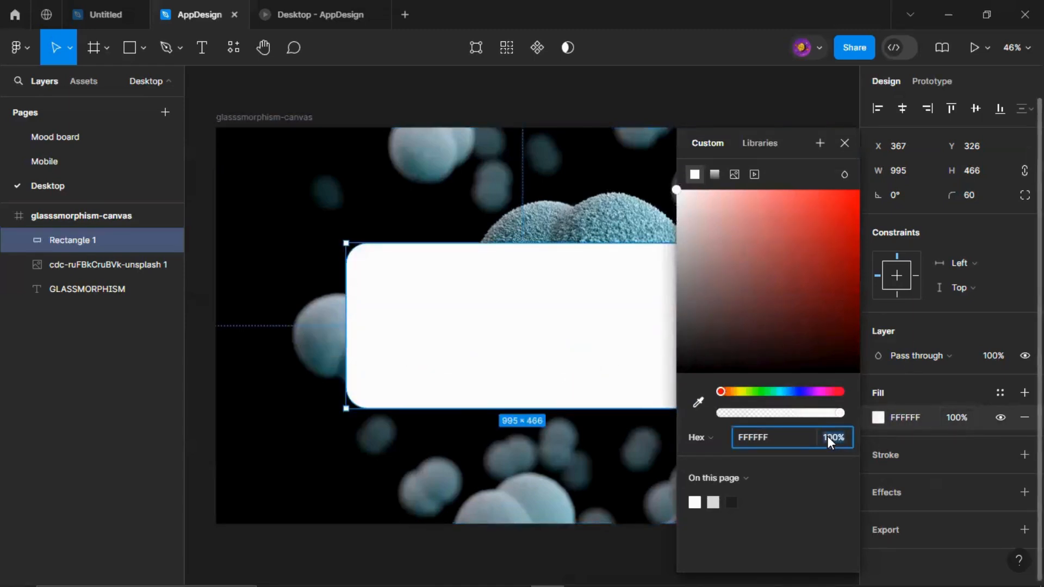
text(93)
key(Return)
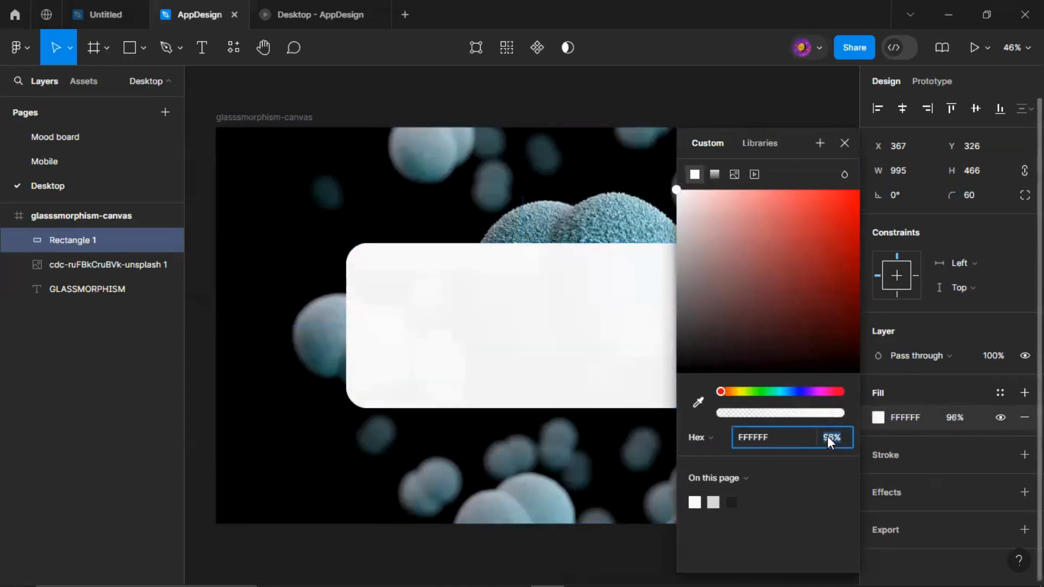
text(84)
key(Return)
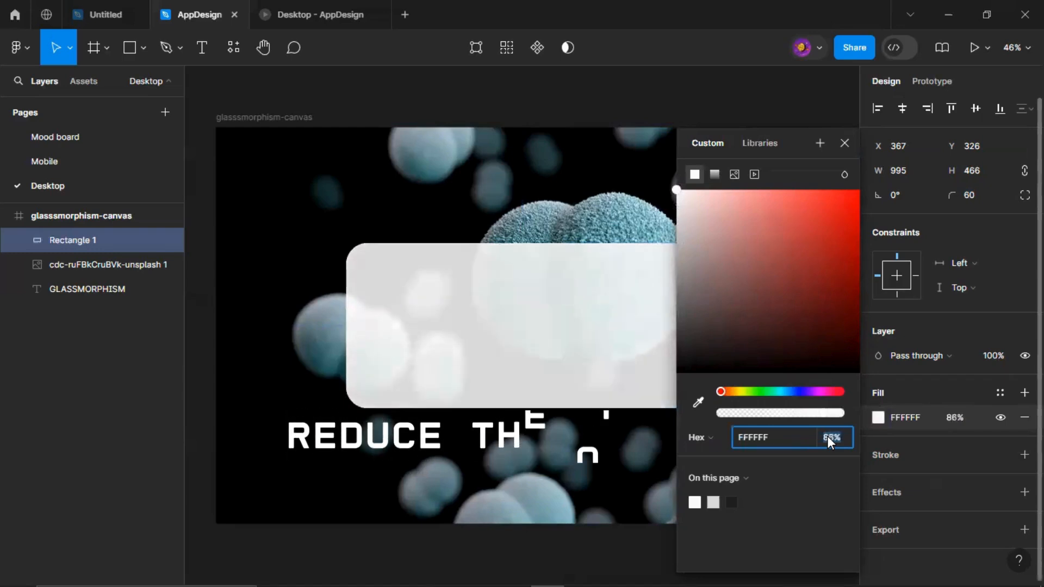
text(75)
key(Return)
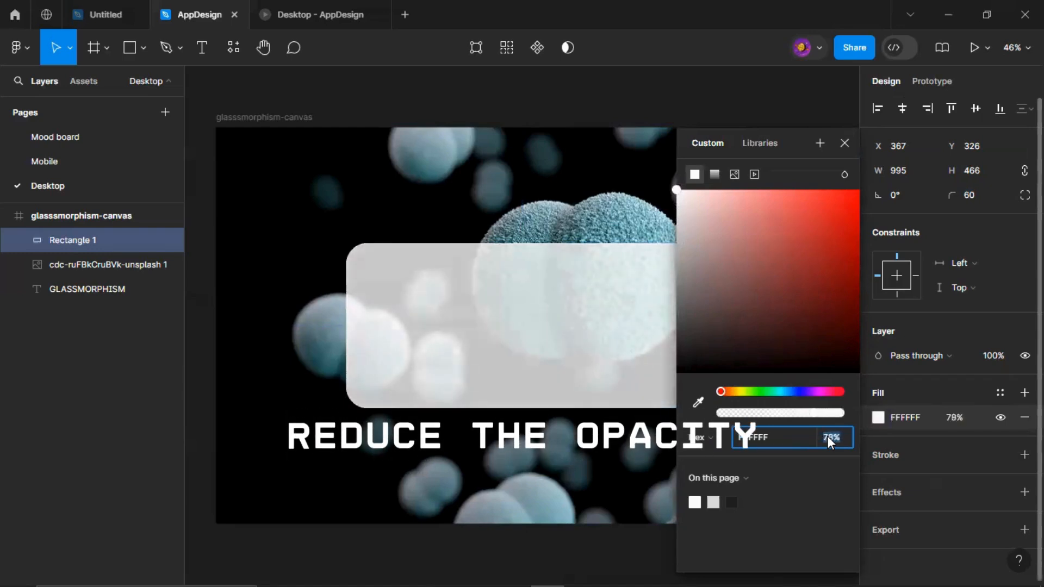
key(Down)
key(Down)
key(Down)
key(Down)
key(Down)
key(Down)
key(Down)
key(Down)
key(Down)
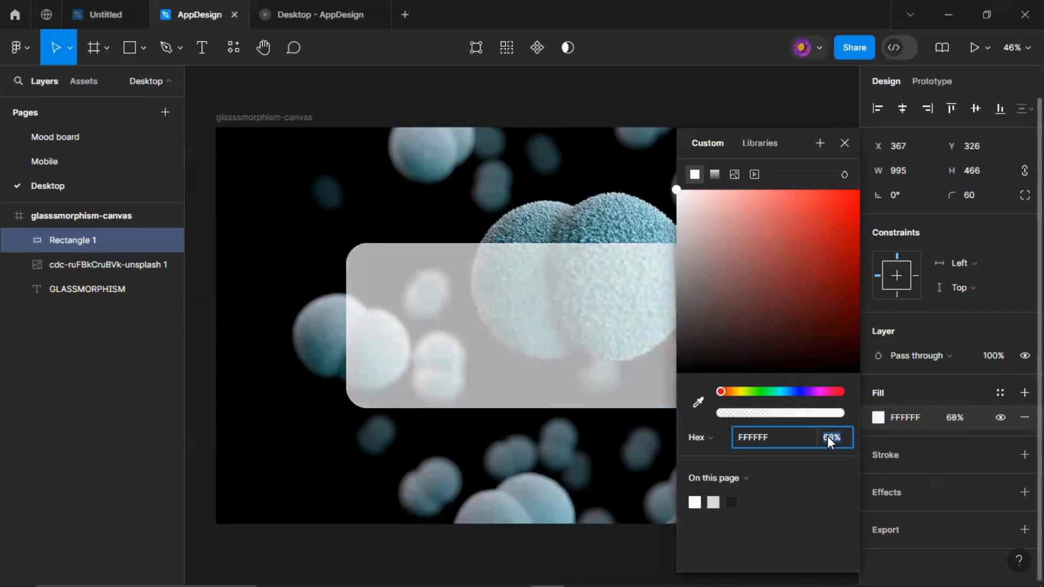
key(Down)
key(Down)
key(Down)
key(Down)
key(Down)
key(Down)
key(Down)
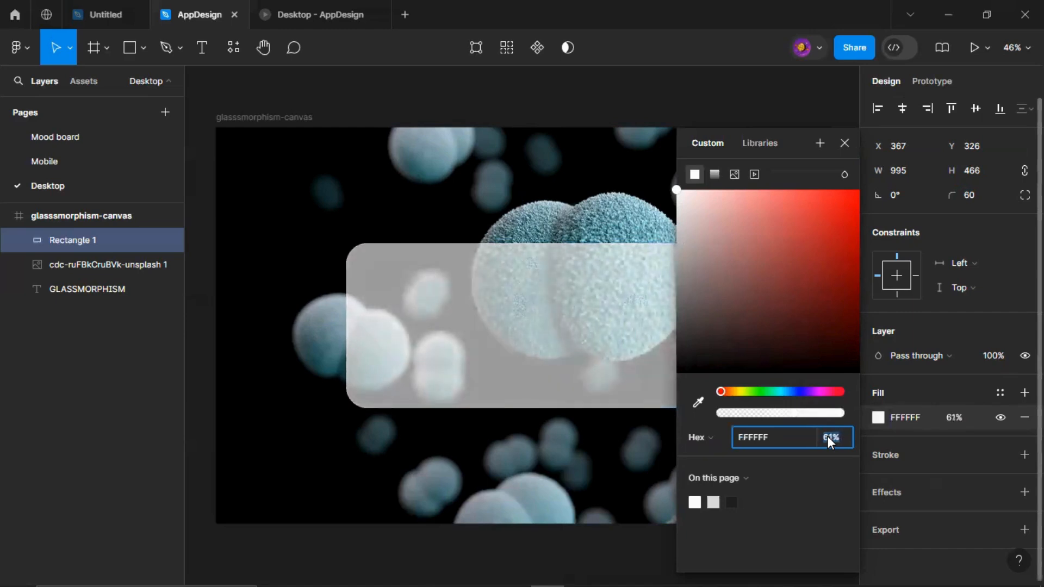
key(Down)
key(Down)
key(Down)
key(Down)
key(Down)
key(Down)
key(Down)
key(Down)
key(Down)
key(Down)
key(Down)
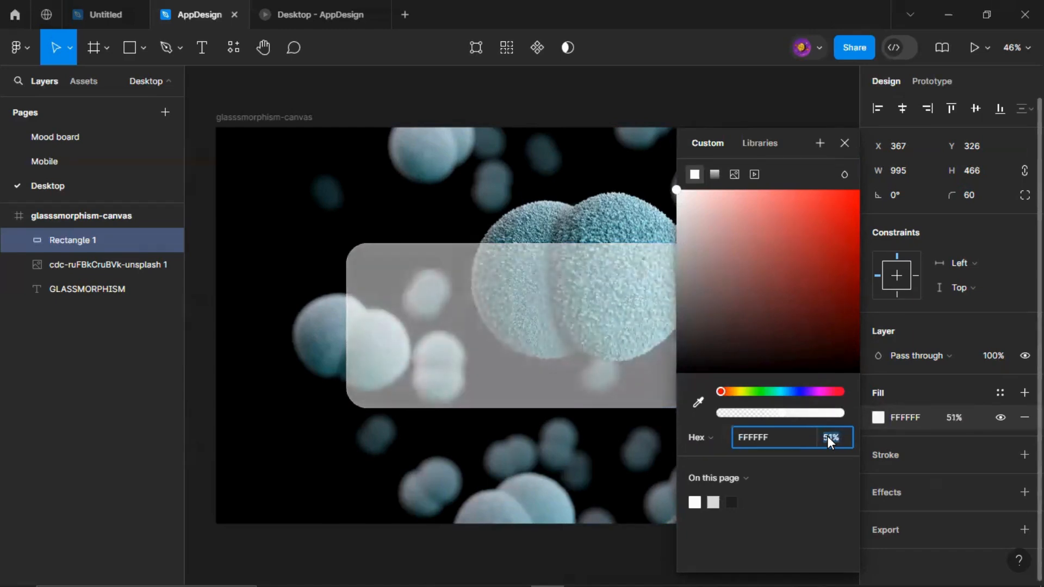
key(Down)
key(Down)
key(Down)
key(Down)
key(Down)
key(Down)
key(Down)
key(Down)
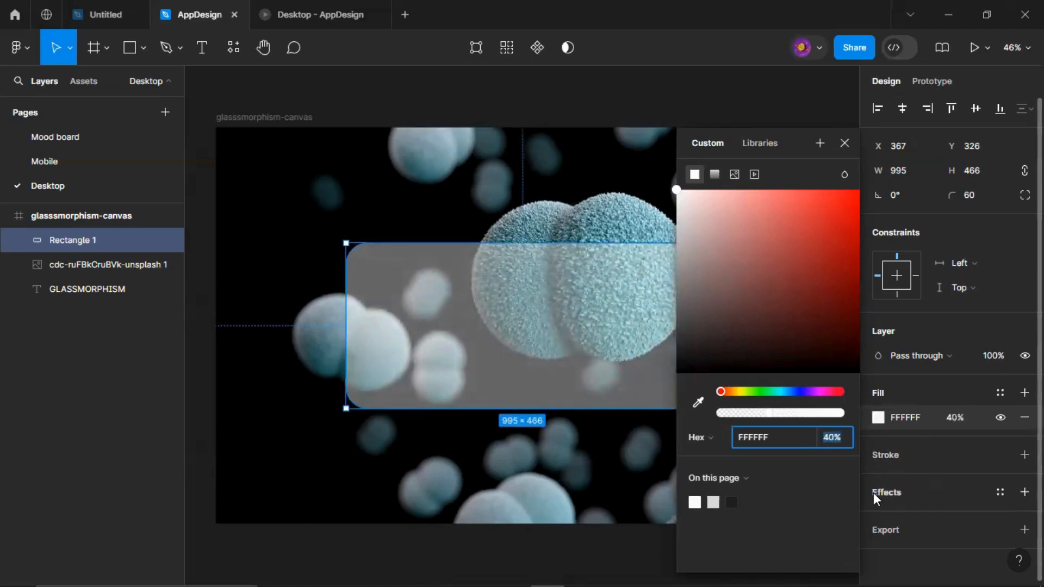
key(Escape)
Add an effect to the rectangle, make it a background blur, and set the blur to 35
click(901, 487)
scroll(900, 488, down, 1)
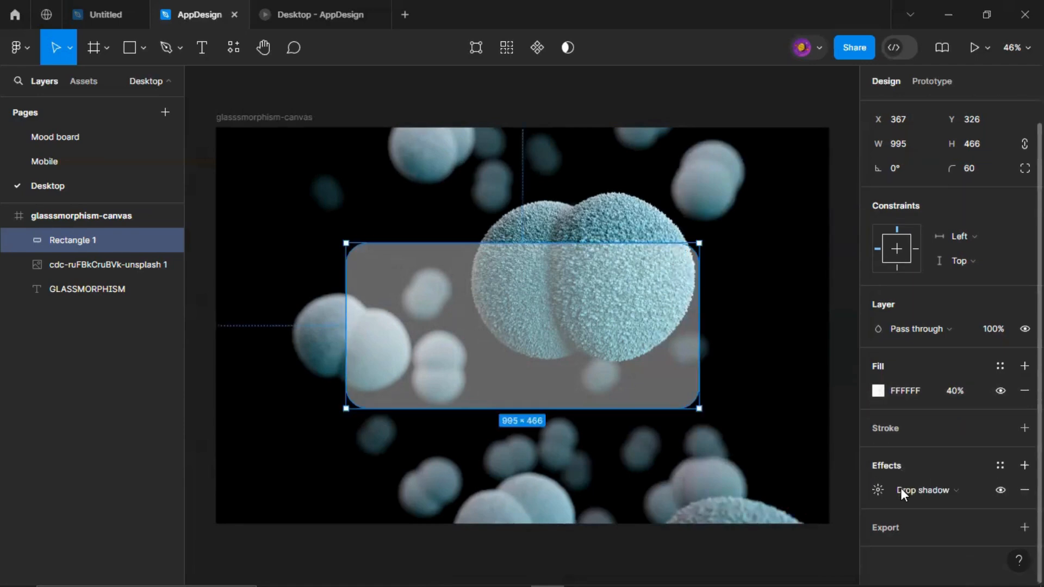
click(966, 491)
click(946, 524)
click(879, 488)
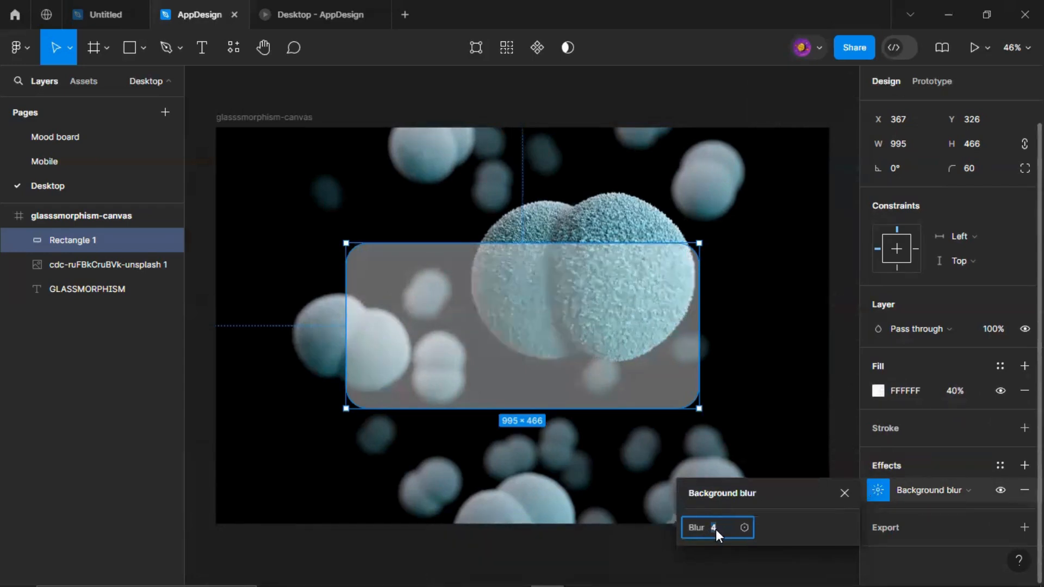
text(35)
key(Return)
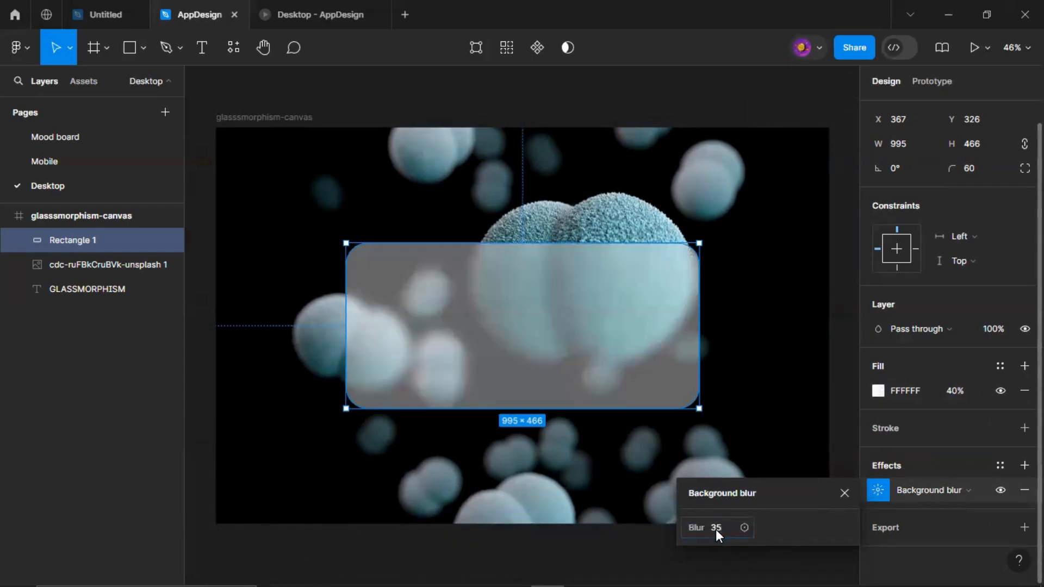
Darken the rectangle's fill color to grey 999696
click(887, 392)
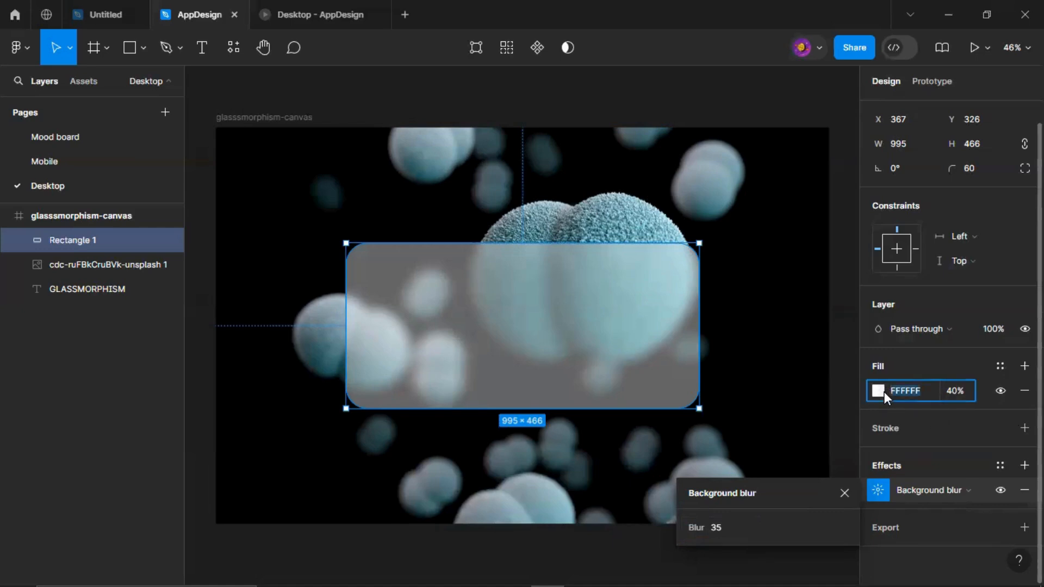
click(876, 390)
drag(677, 194, 679, 269)
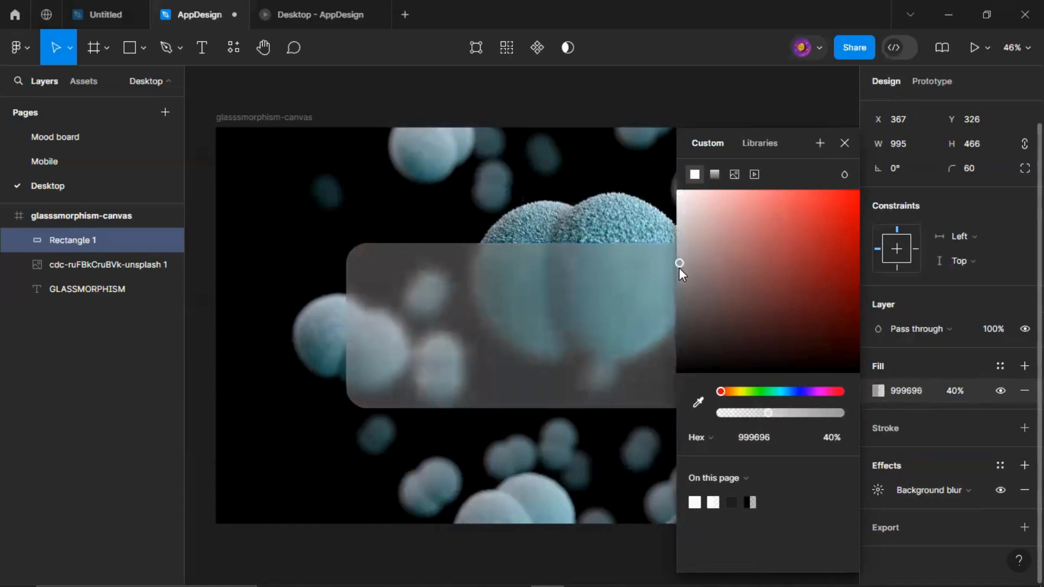
click(609, 225)
click(614, 321)
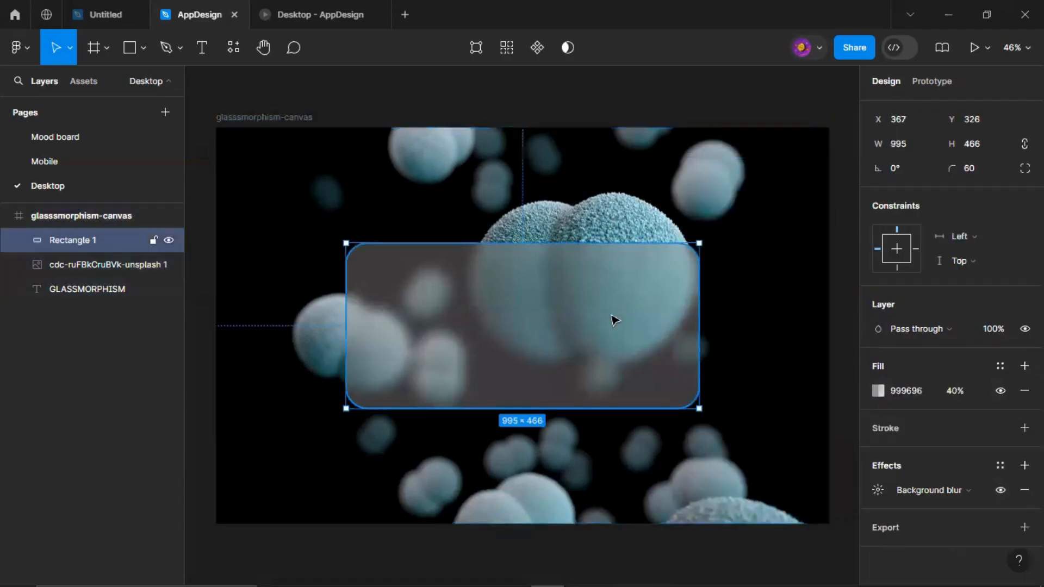
Add a linear gradient stroke to the rectangle and slant it from just above its upper edge to just outside its left edge
click(885, 426)
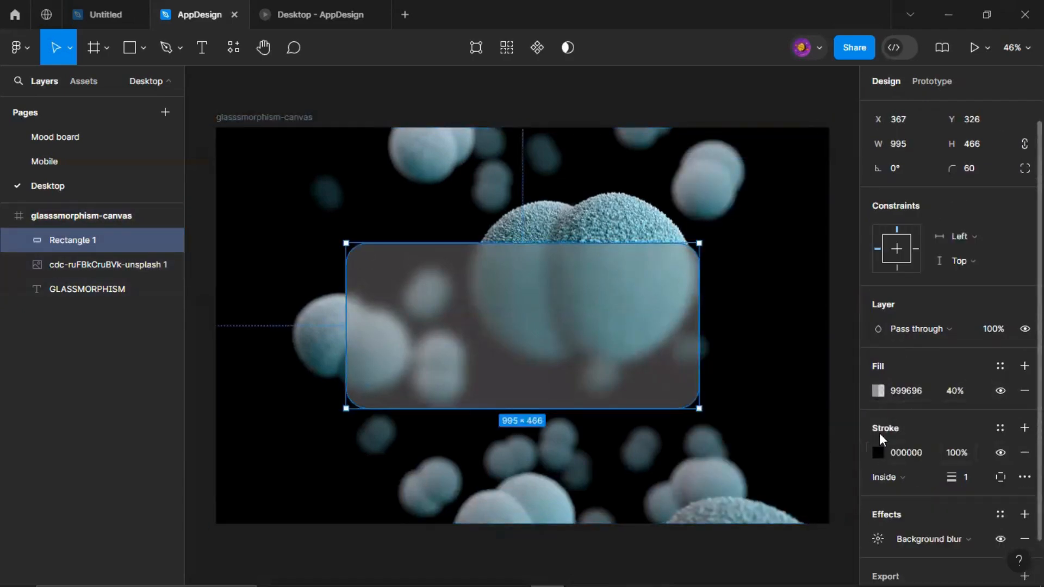
click(877, 452)
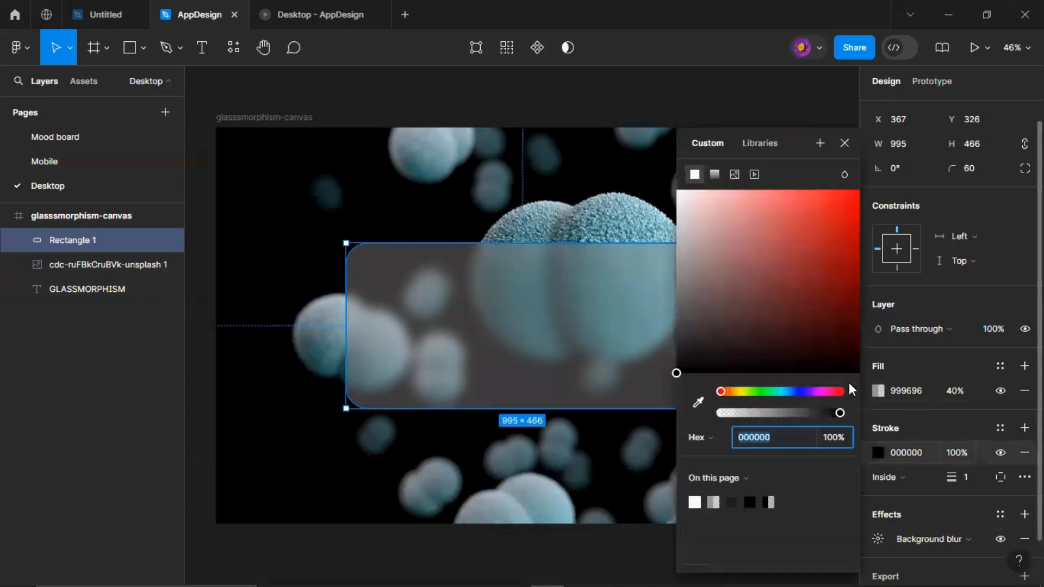
click(714, 174)
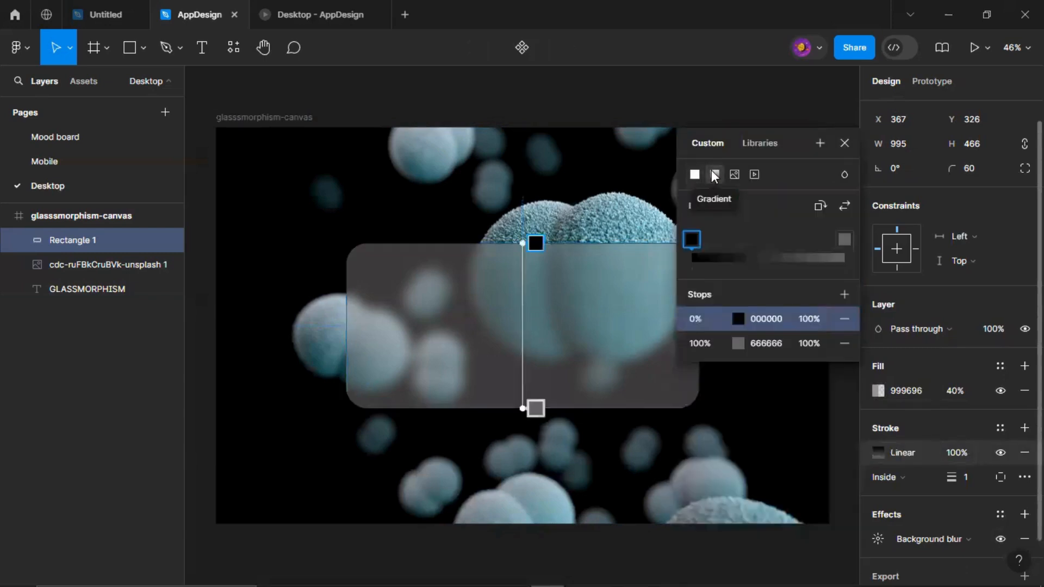
drag(523, 244, 605, 231)
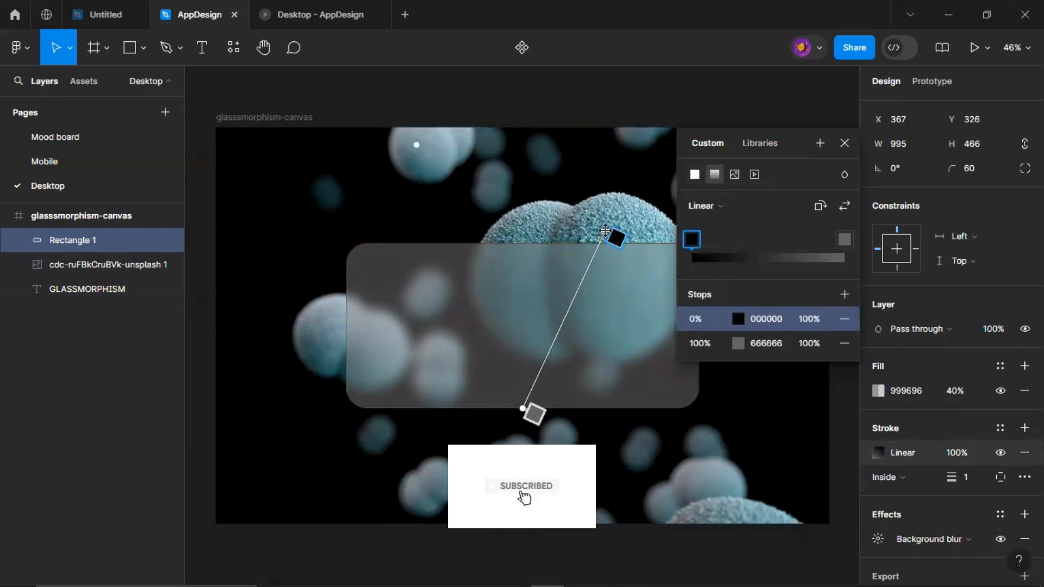
click(533, 414)
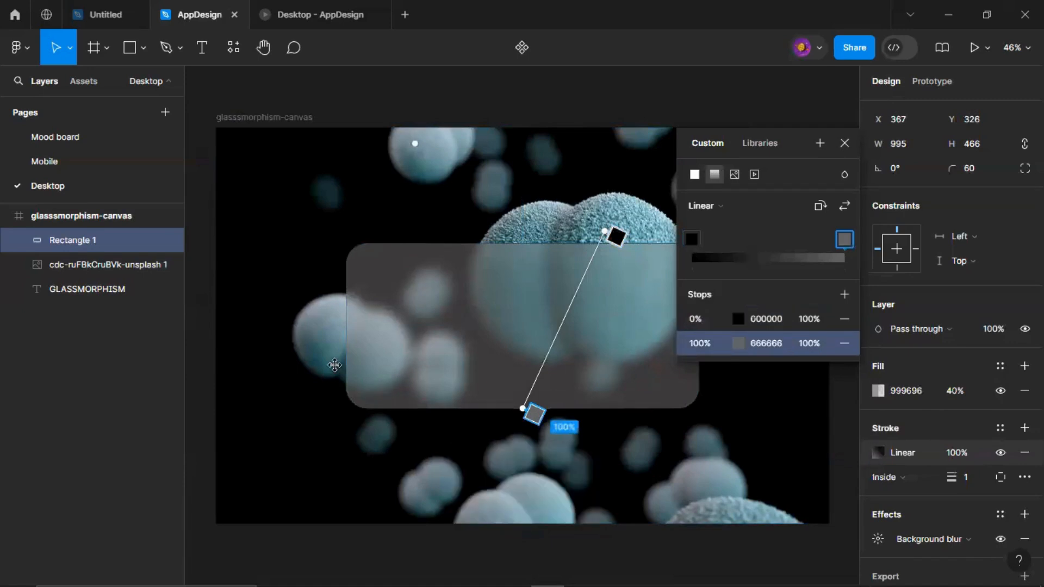
drag(521, 406, 330, 349)
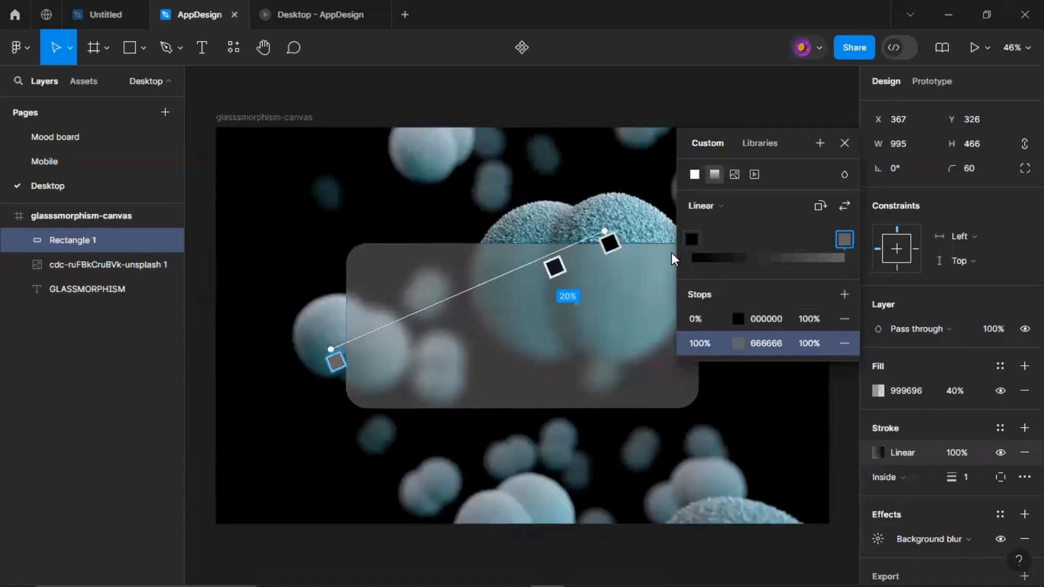
Set the stroke gradient's 0% stop to white (FFFFFF) and deselect the rectangle
click(604, 234)
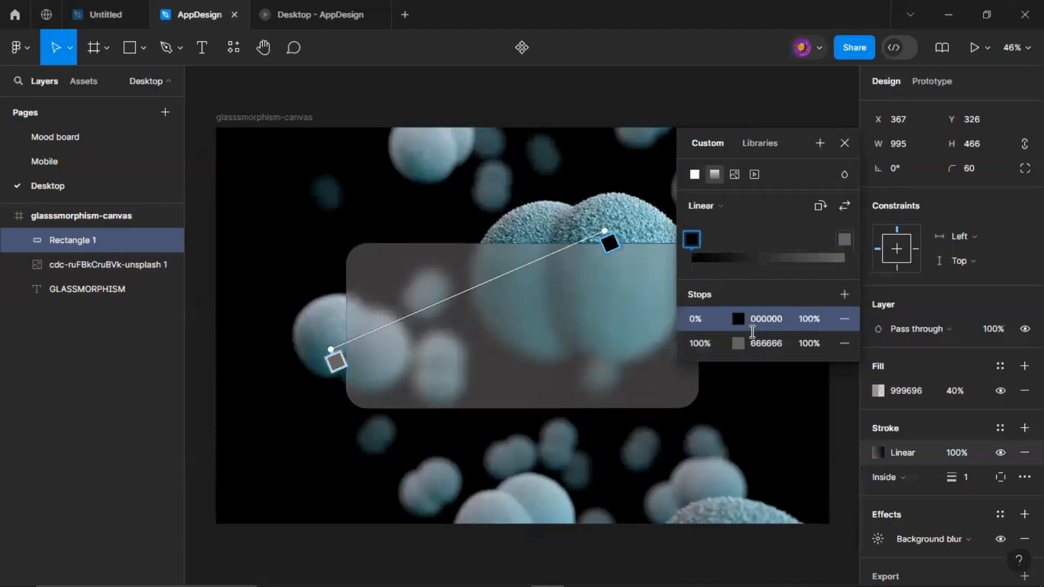
click(740, 319)
drag(524, 226, 488, 185)
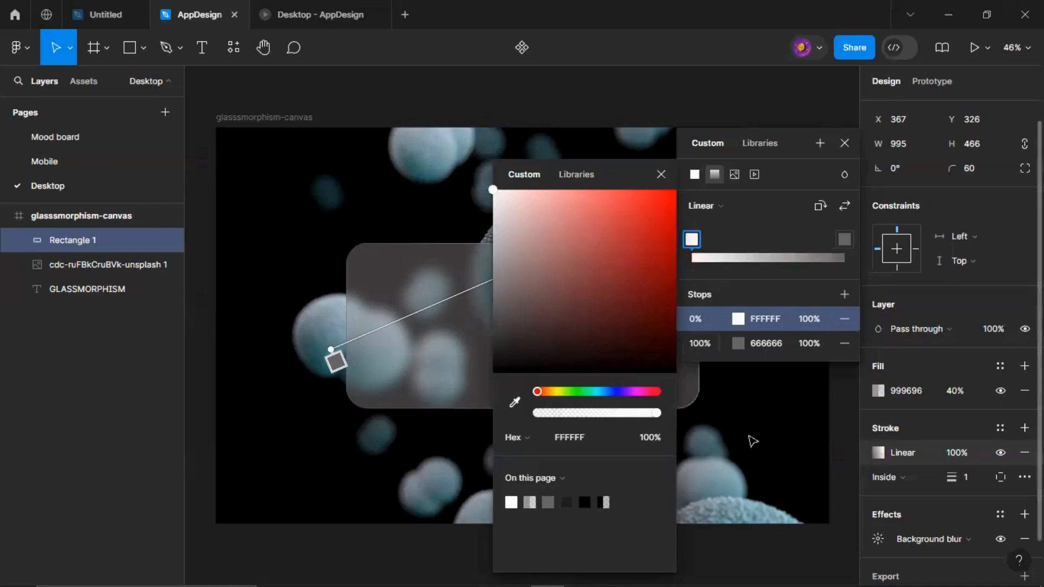
key(Escape)
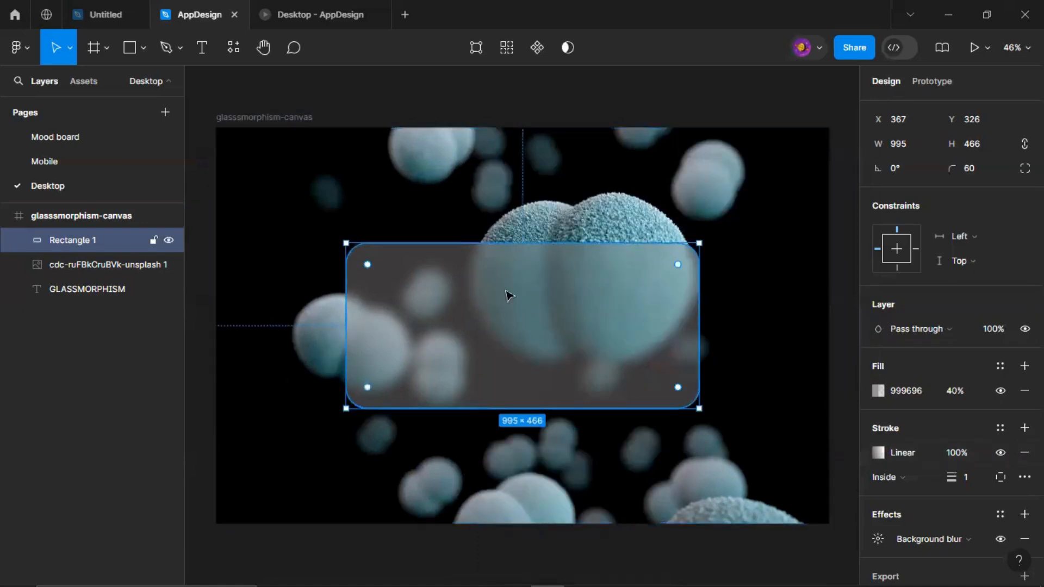
click(783, 158)
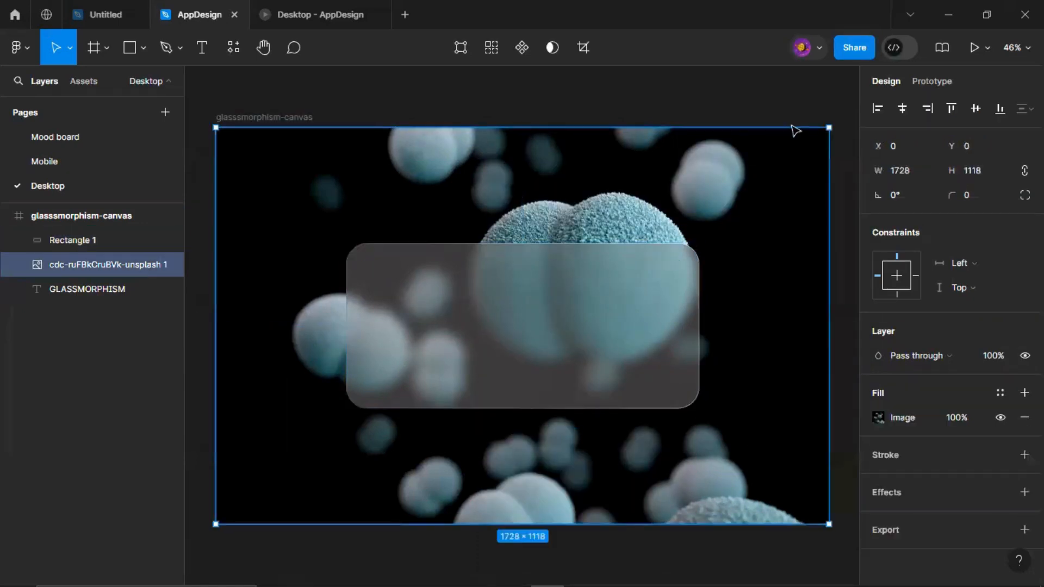
Duplicate the glass rectangle, then name the original layer glass1 and the copy glass2
click(407, 311)
key(ctrl+d)
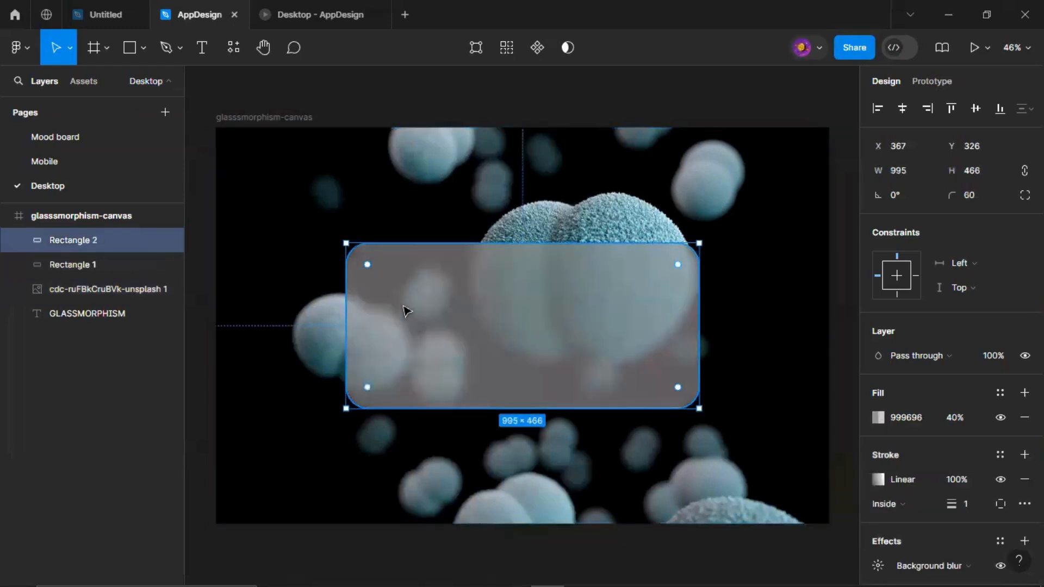
double_click(81, 263)
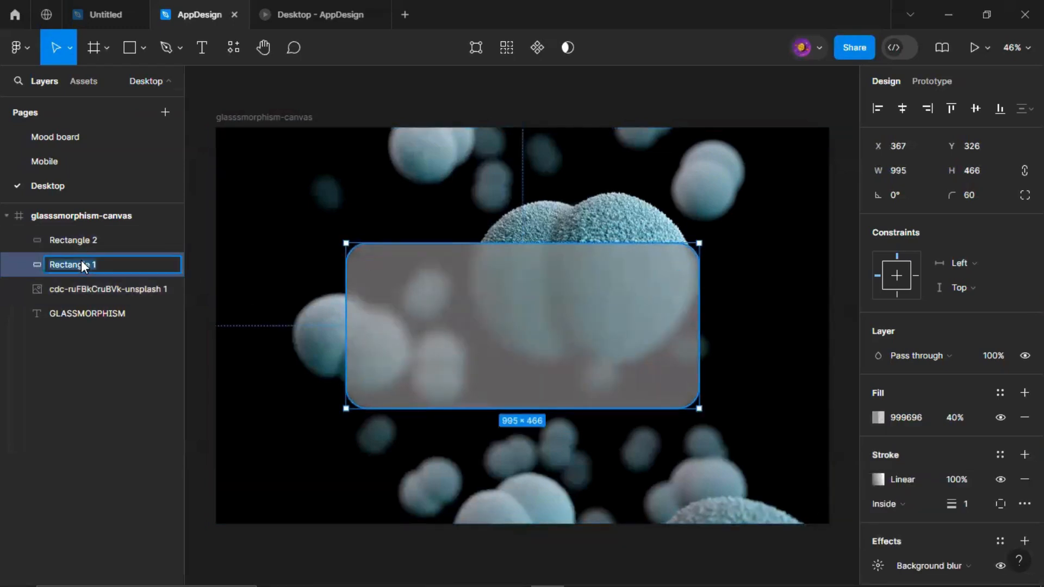
text(glass1)
double_click(79, 240)
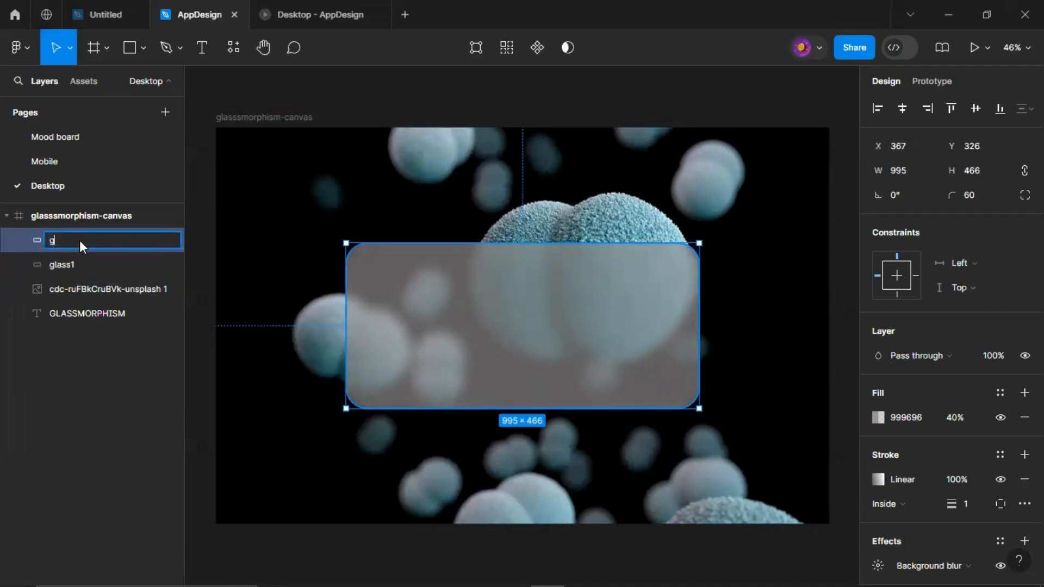
text(glass2)
key(Return)
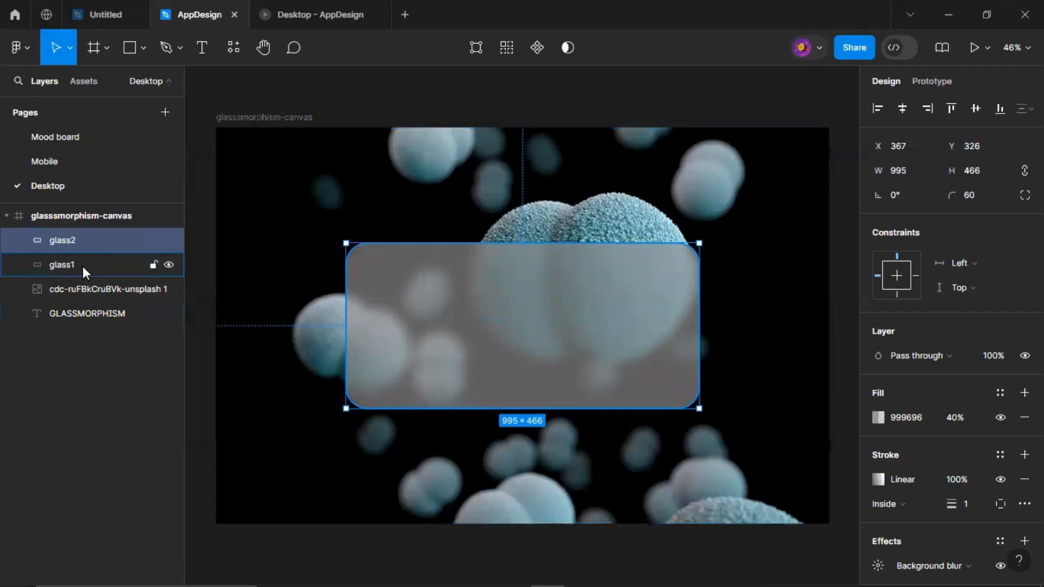
Reposition glass2's stroke gradient from its lower-right edge to its left edge, with the light stop at 11% and the dark stop at 98%
click(878, 480)
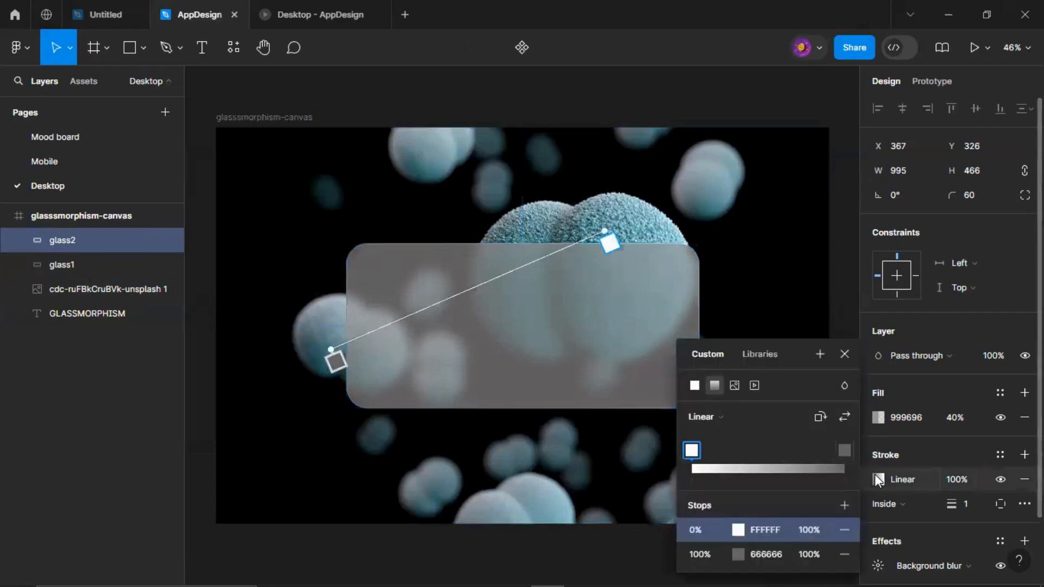
click(335, 362)
drag(610, 244, 621, 353)
drag(604, 231, 660, 424)
drag(328, 360, 333, 363)
mouse_move(343, 318)
mouse_down()
mouse_move(331, 329)
mouse_move(351, 303)
mouse_up()
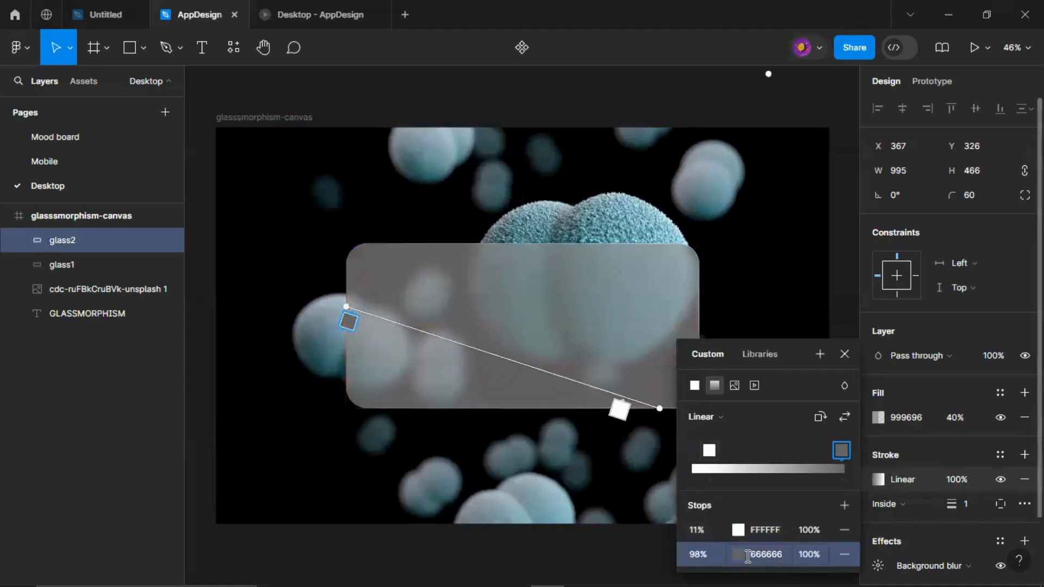
Recolor glass2's stroke gradient, making the 98% stop light grey A69F9F and the 11% stop dark grey 272626
click(738, 553)
click(497, 296)
click(500, 254)
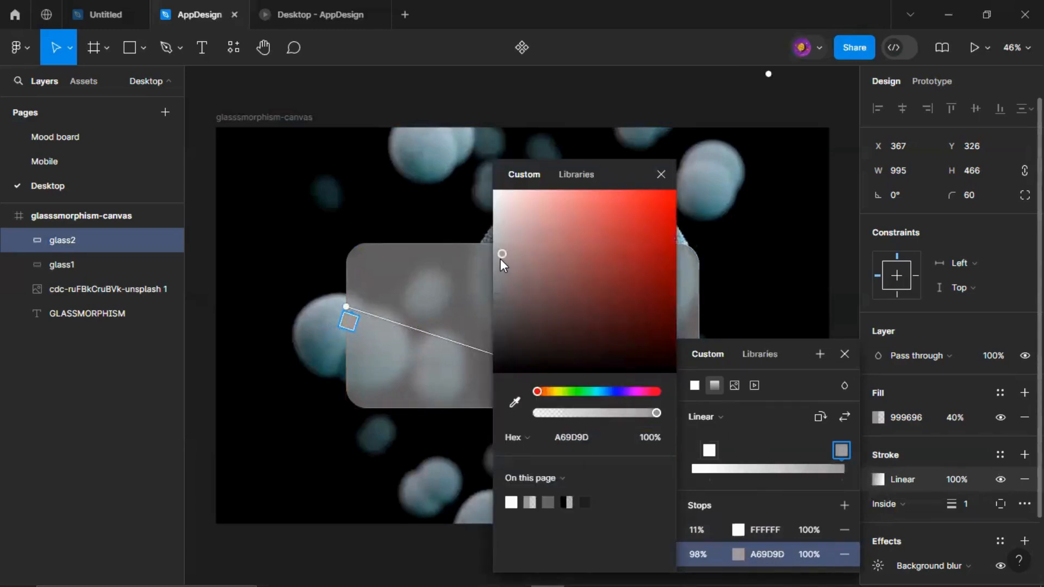
click(740, 529)
mouse_move(493, 189)
mouse_down()
mouse_move(517, 354)
mouse_move(505, 363)
mouse_move(497, 346)
mouse_up()
click(661, 174)
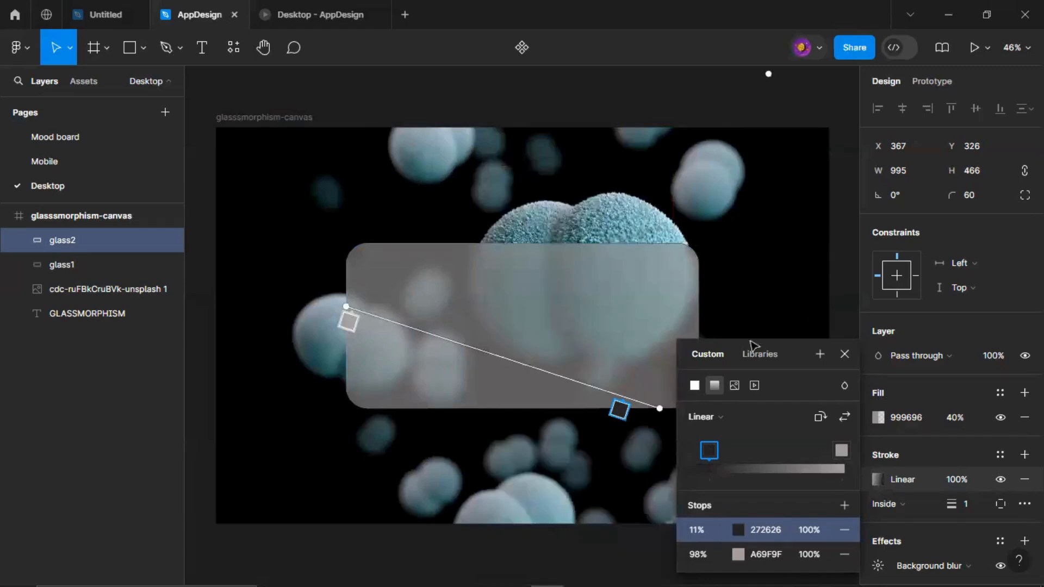
Lower the opacity of glass2's gradient stroke to 60% and deselect the rectangle
key(Escape)
click(958, 481)
key(Down)
key(Down)
key(Down)
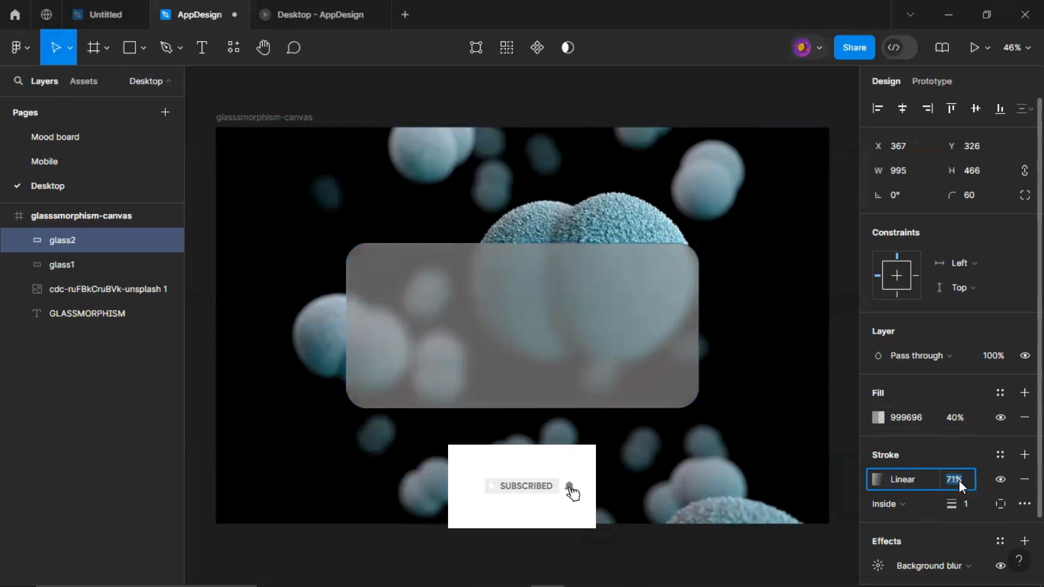
key(shift+Down)
key(Down)
key(Down)
key(Down)
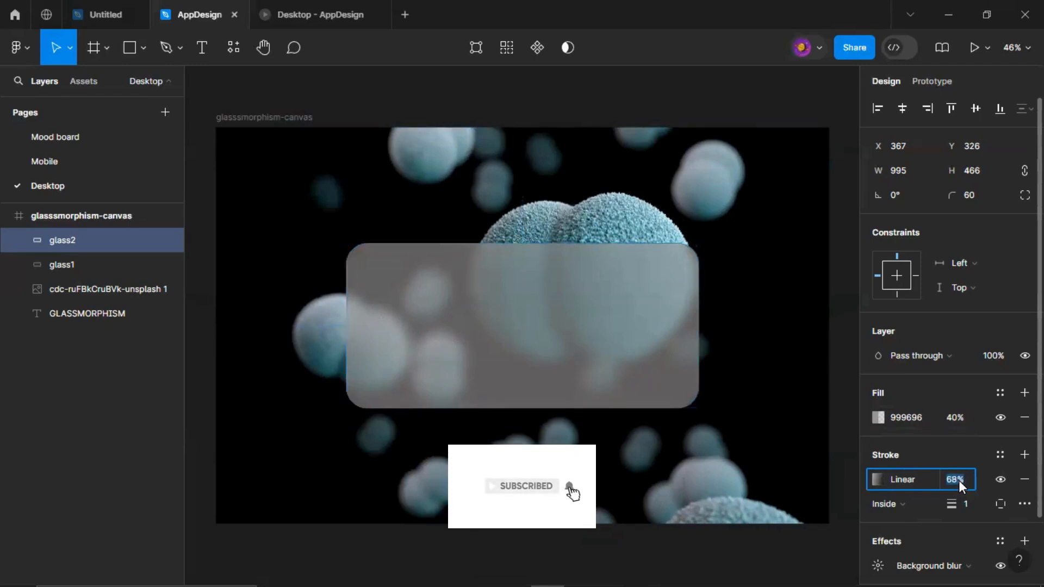
key(Down)
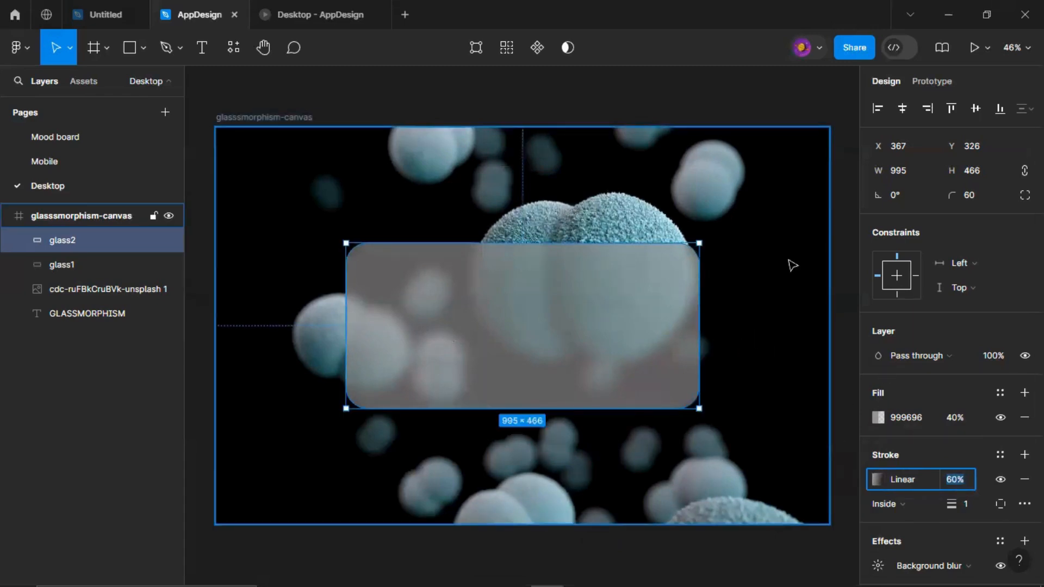
click(506, 187)
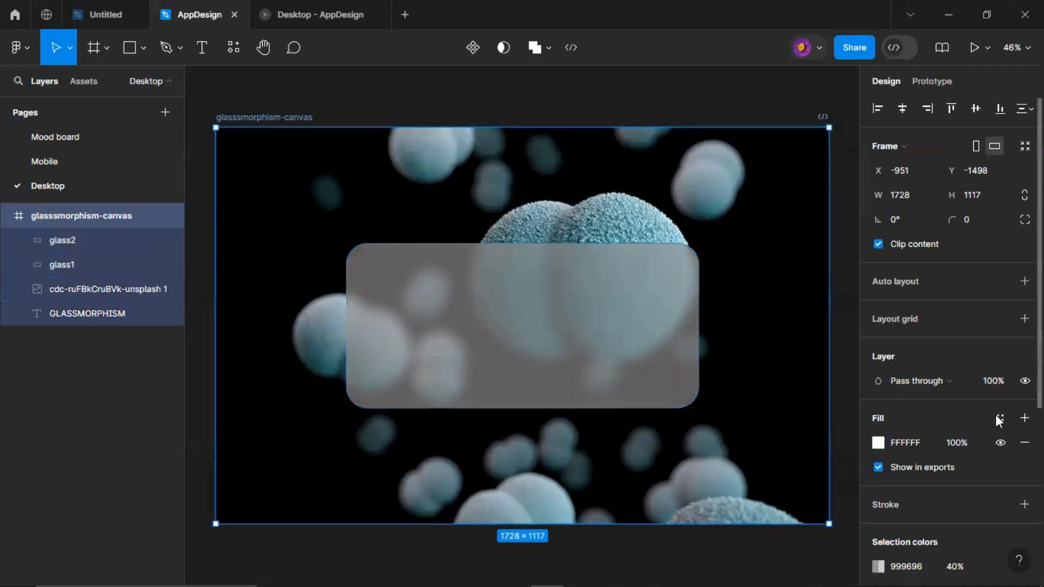
Set the opacity of glass2's 999696 fill to 10%
scroll(947, 442, down, 5)
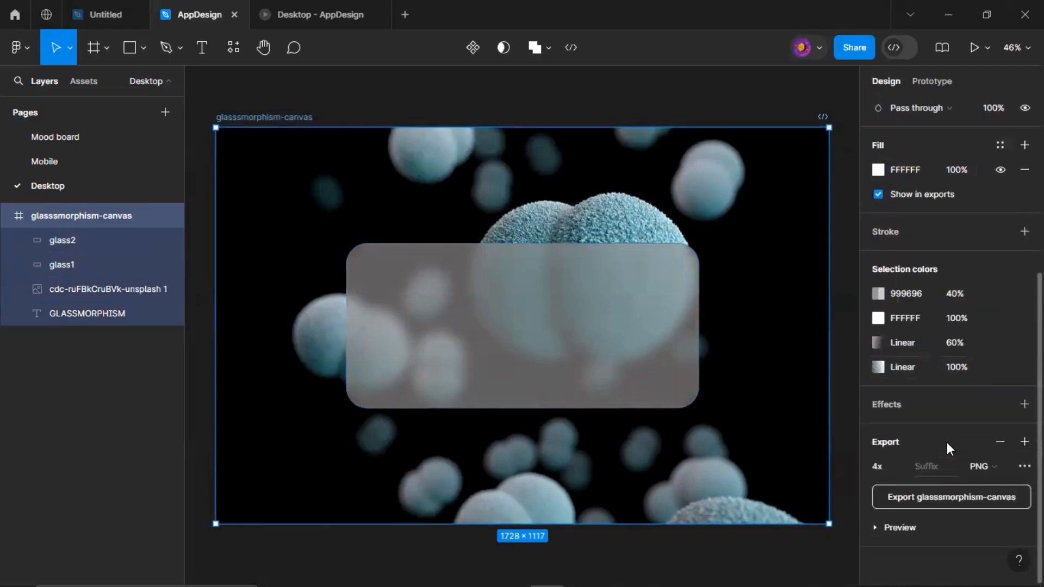
click(628, 371)
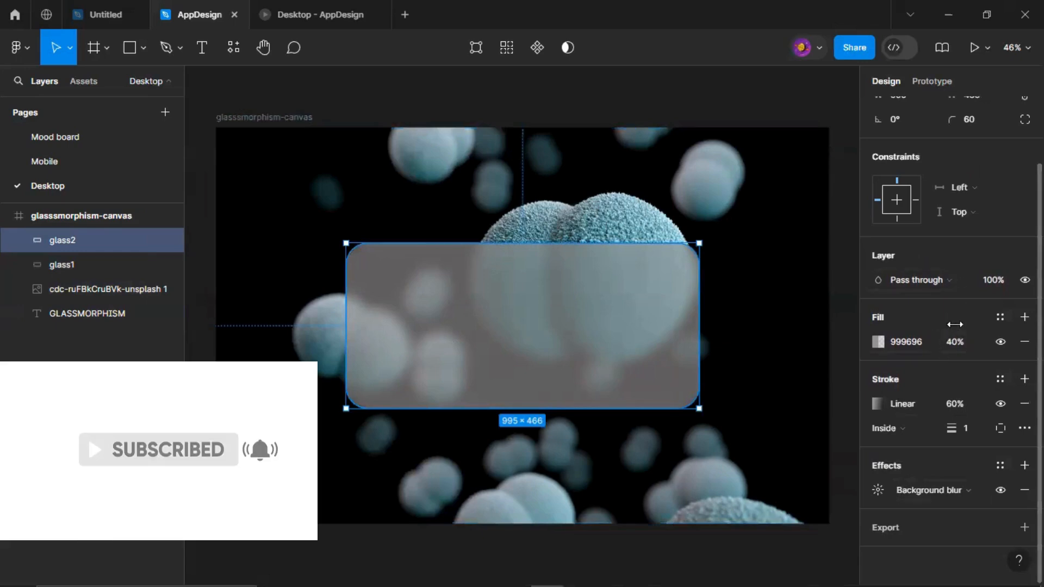
click(954, 342)
drag(955, 342, 955, 341)
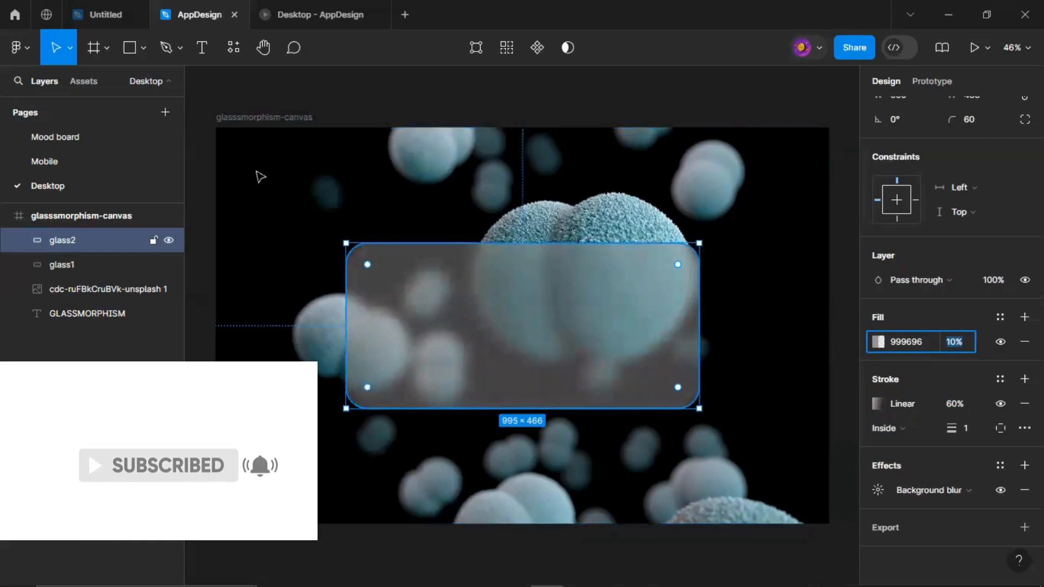
text(t)
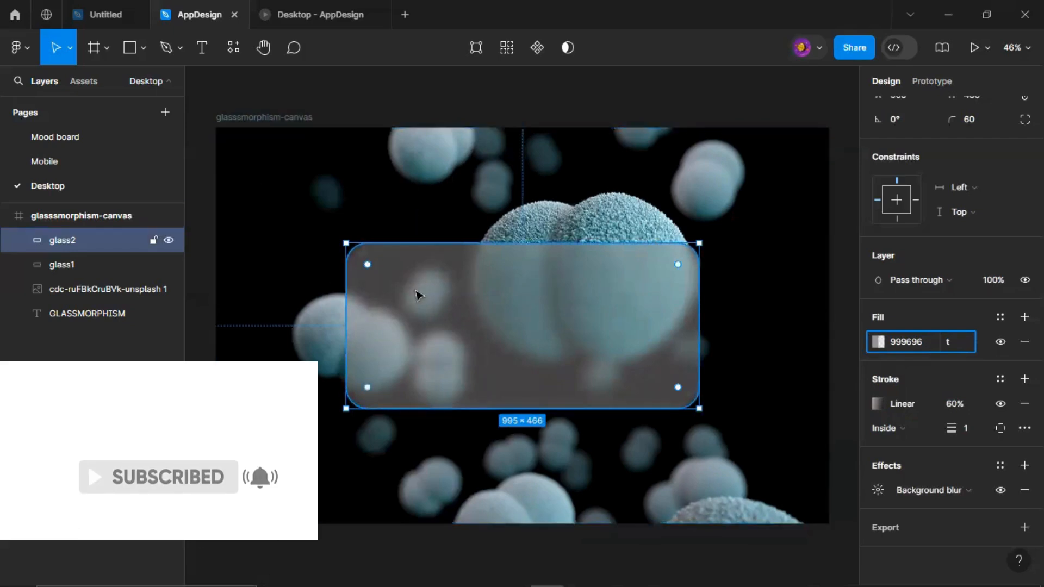
click(471, 328)
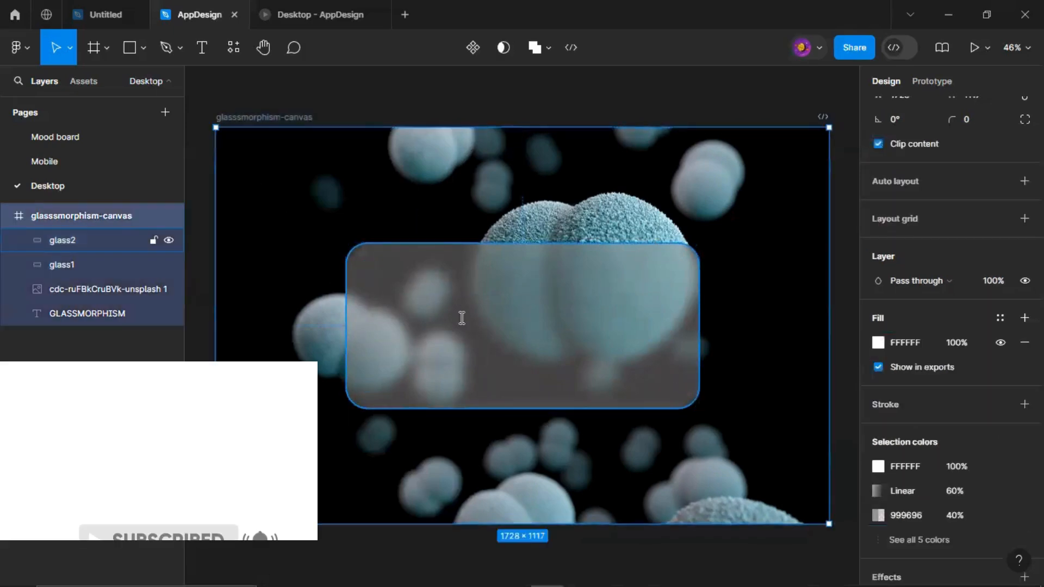
key(t)
click(459, 309)
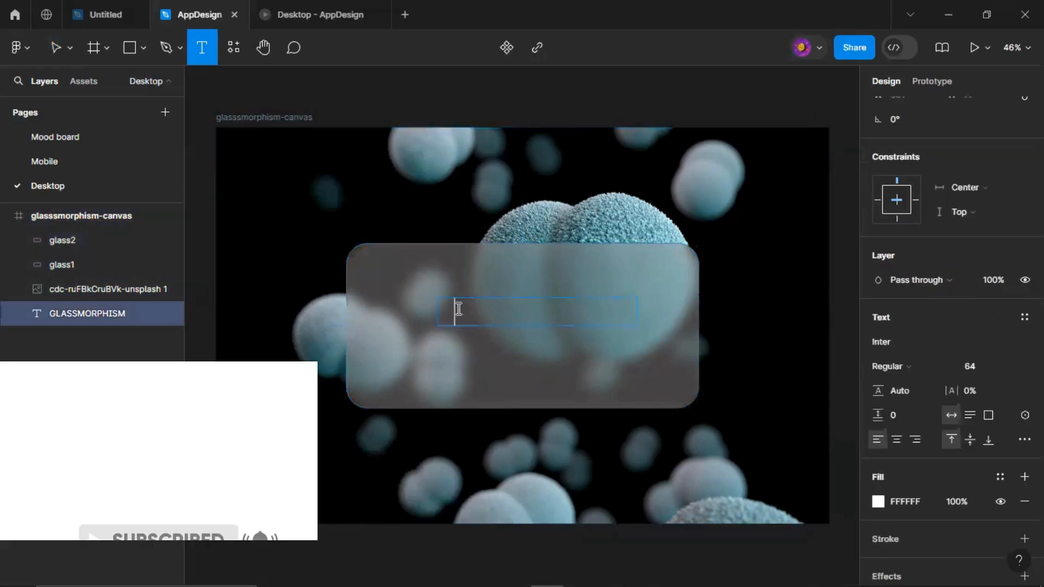
text(GLASS)
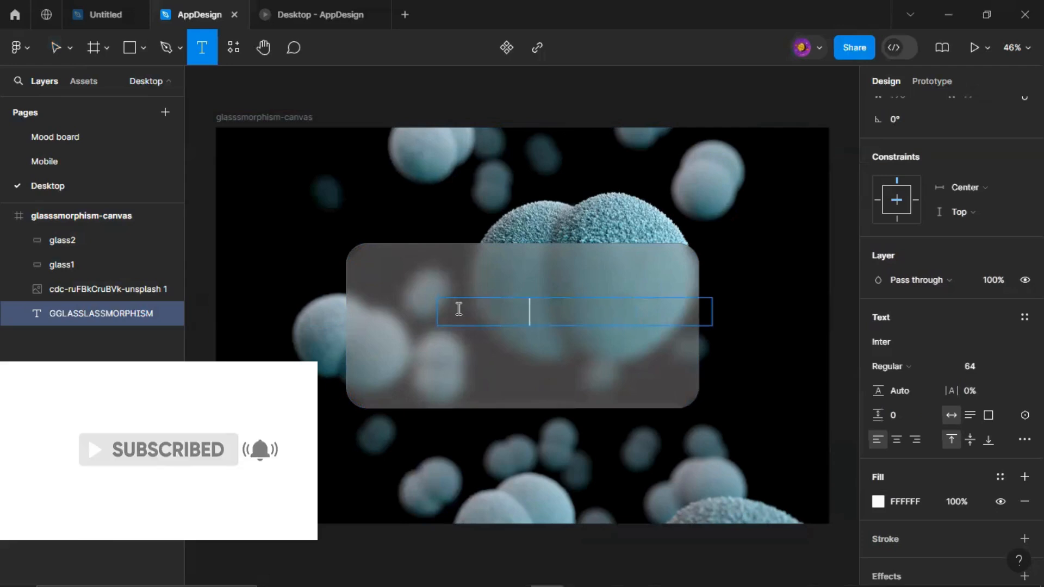
key(BackSpace)
key(BackSpace)
key(BackSpace)
key(BackSpace)
key(BackSpace)
key(BackSpace)
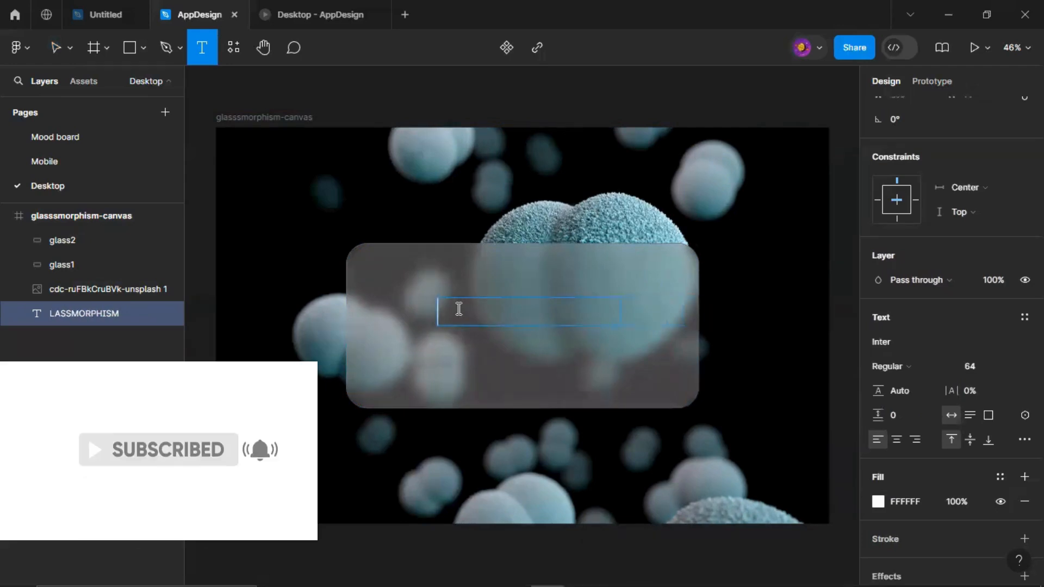
Replace the entire content of the text layer behind the glass card with GLASSMORPHISM
key(ctrl+a)
key(BackSpace)
text(GLASS)
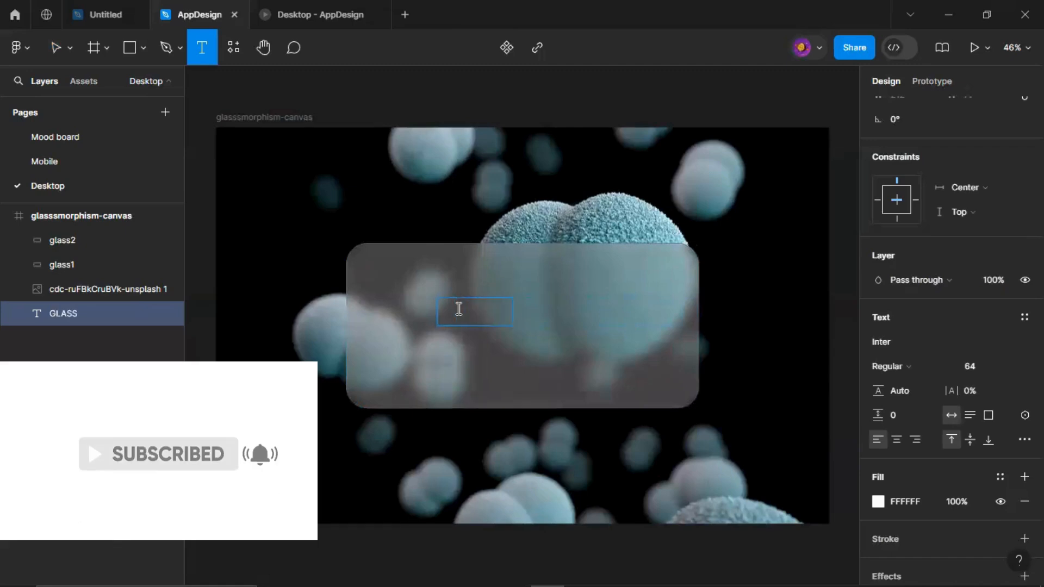
text(MORPHISM)
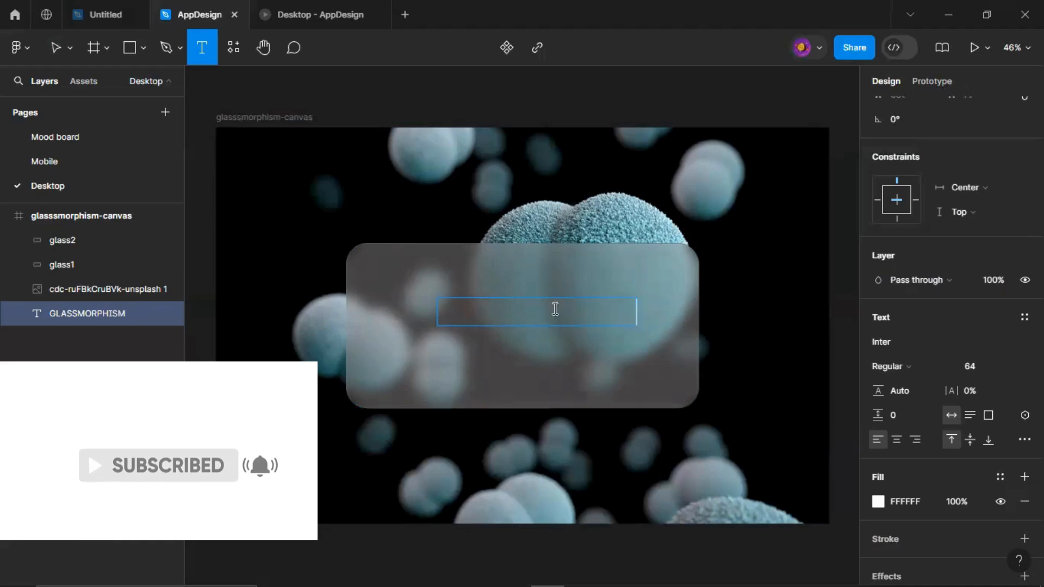
Move the GLASSMORPHISM text layer above glass2 to the front of the frame's layer order
drag(97, 315, 100, 276)
drag(106, 231, 105, 229)
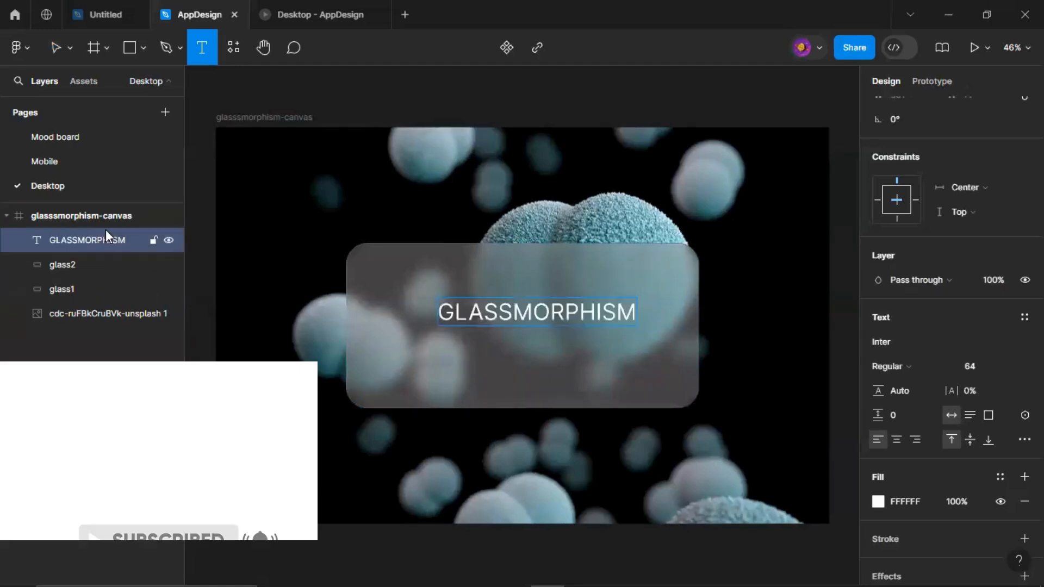
click(587, 291)
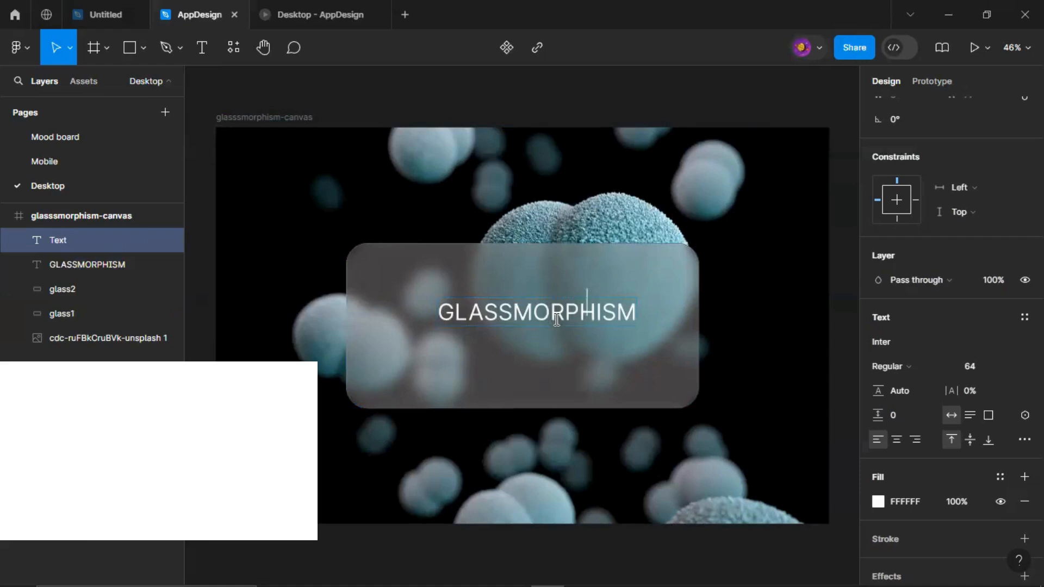
Center the GLASSMORPHISM text horizontally within the glasssmorphism-canvas frame
click(557, 320)
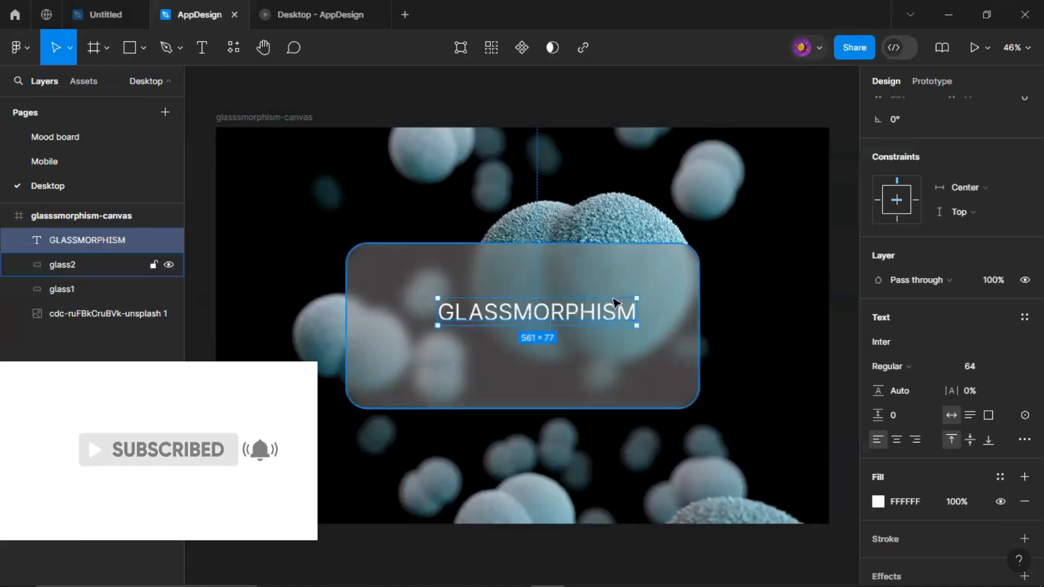
scroll(909, 126, up, 2)
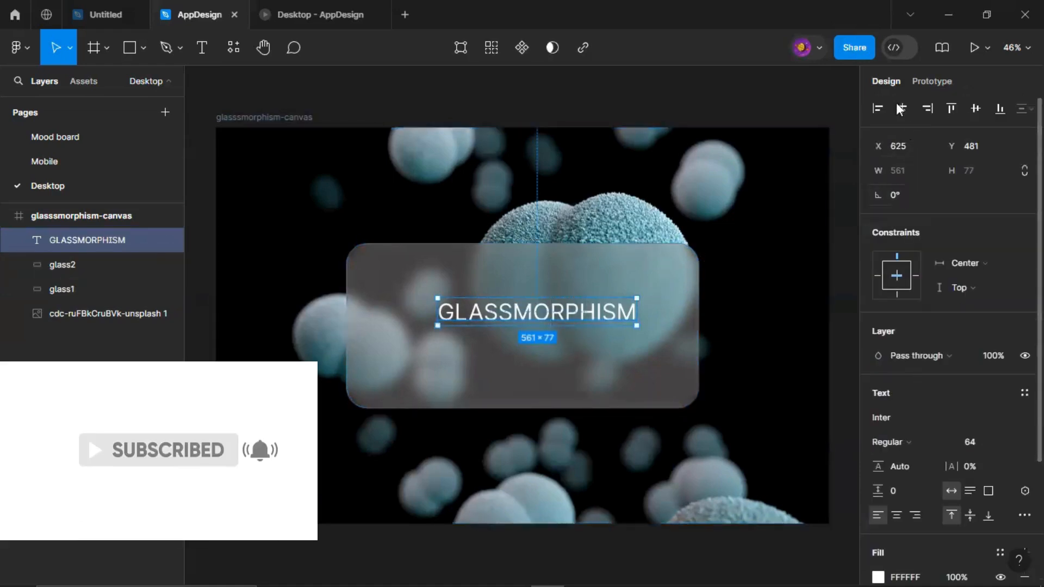
click(898, 108)
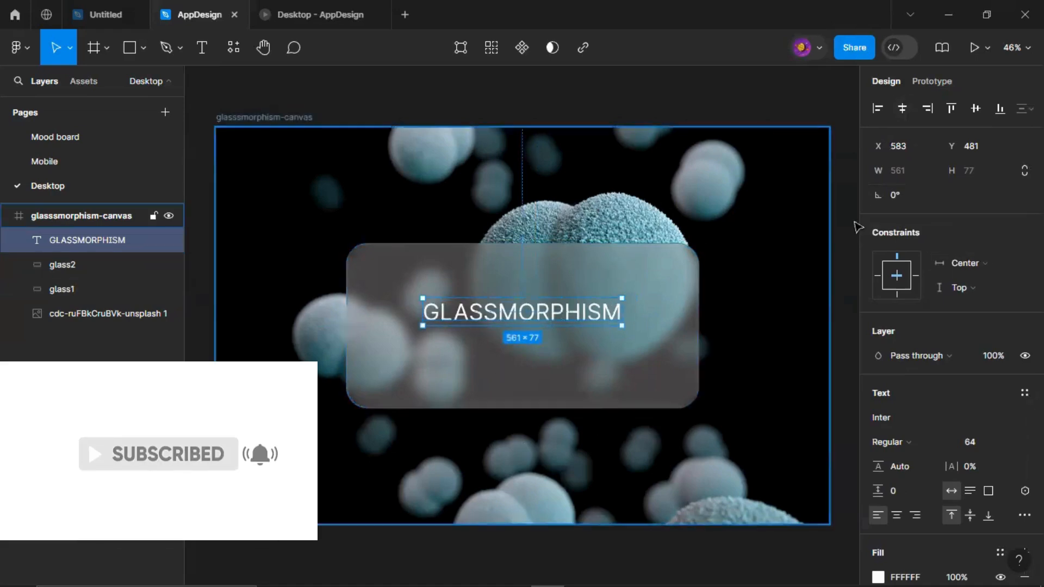
Show the prototype settings and present the frame to preview the finished glass card
click(929, 81)
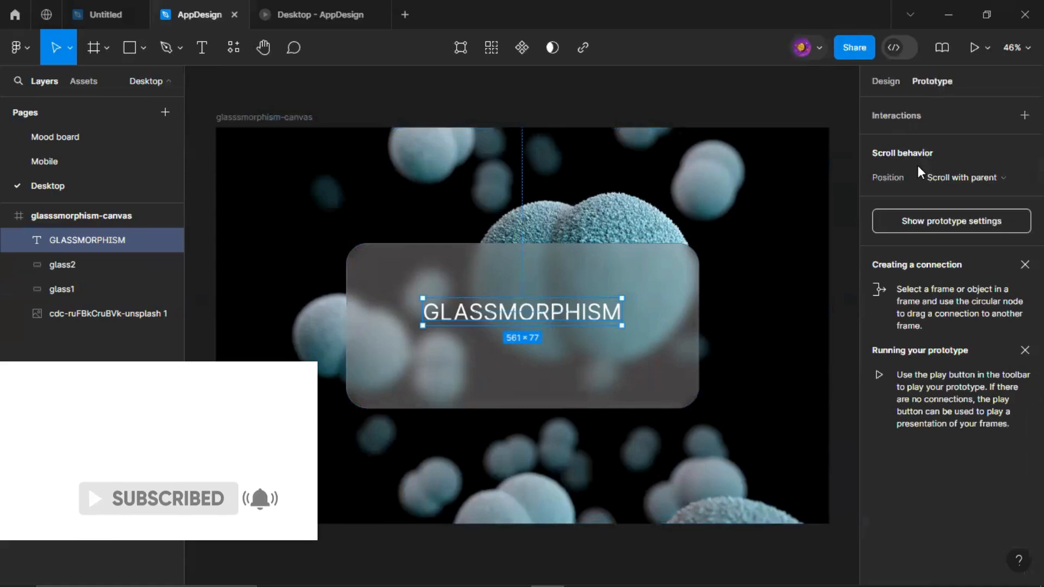
click(902, 222)
click(974, 48)
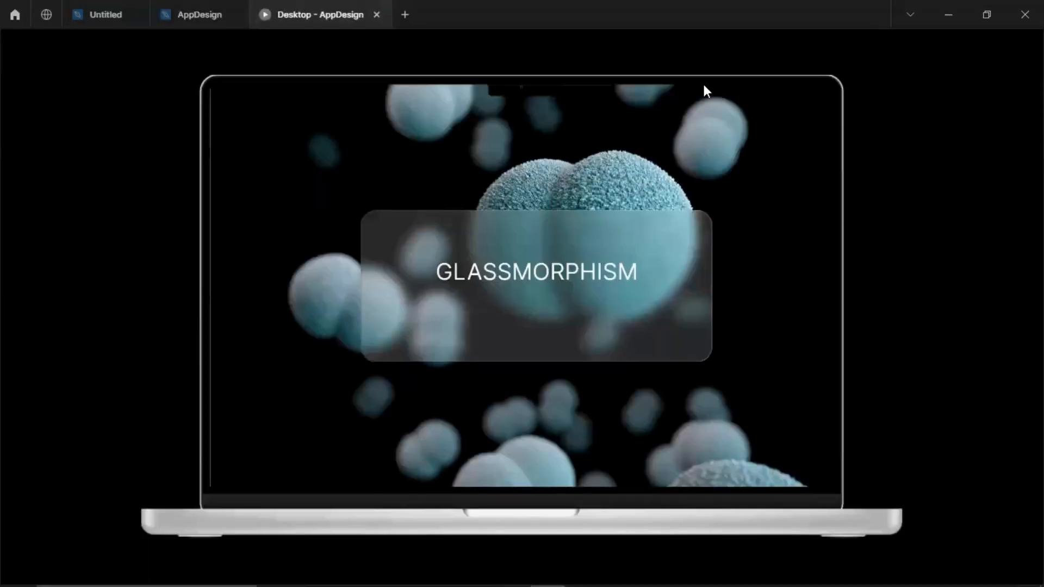